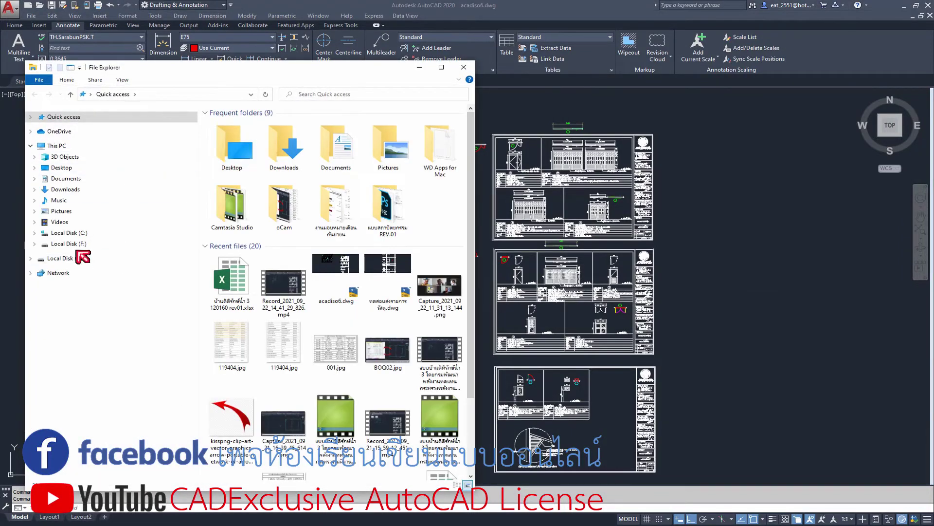
Open the BOQ xlsx workbook from the course's หลักสูตรใหม่ > boq folder in Excel
{"action": "left_click", "coordinate": [79, 246]}
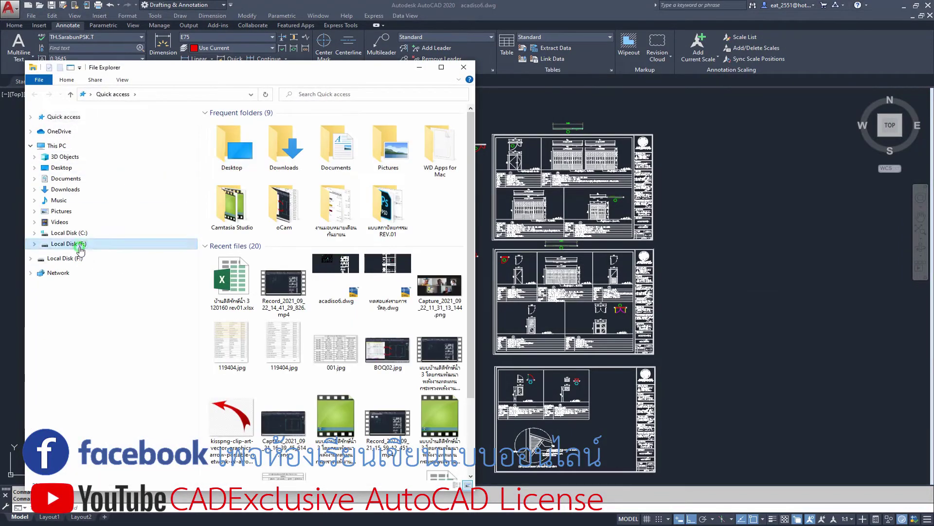
{"action": "double_click", "coordinate": [266, 151]}
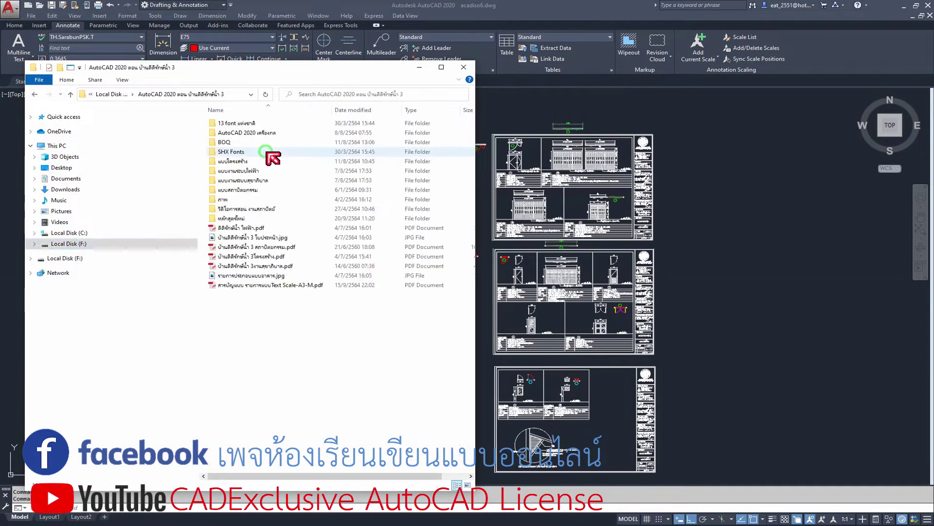
{"action": "double_click", "coordinate": [243, 218]}
{"action": "left_click", "coordinate": [237, 124]}
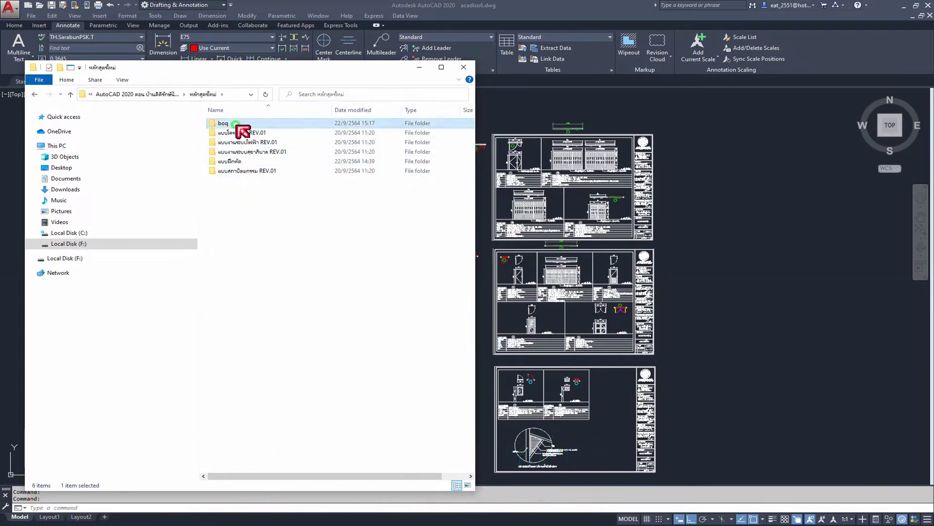
{"action": "double_click", "coordinate": [238, 128]}
{"action": "double_click", "coordinate": [244, 125]}
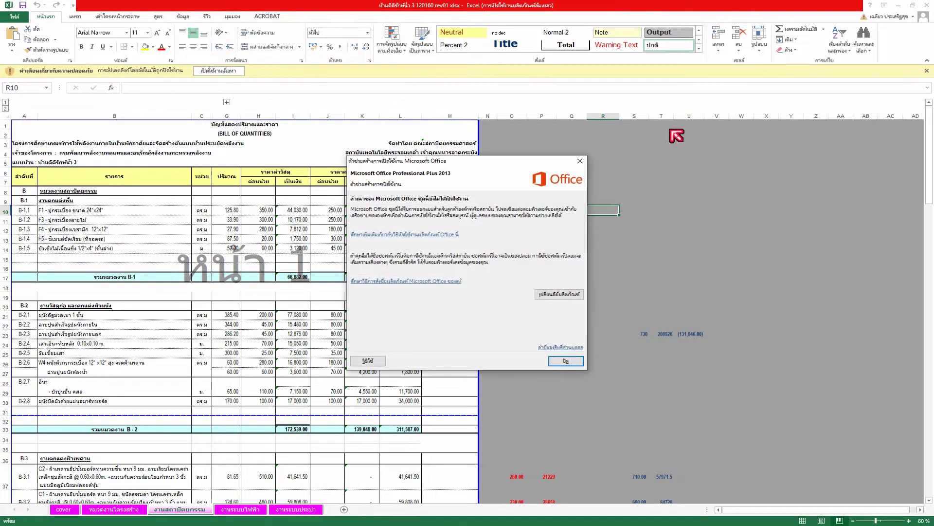
Dismiss the Office activation notice and security warning bar, scrolling through the BOQ sheet
{"action": "left_click", "coordinate": [577, 164]}
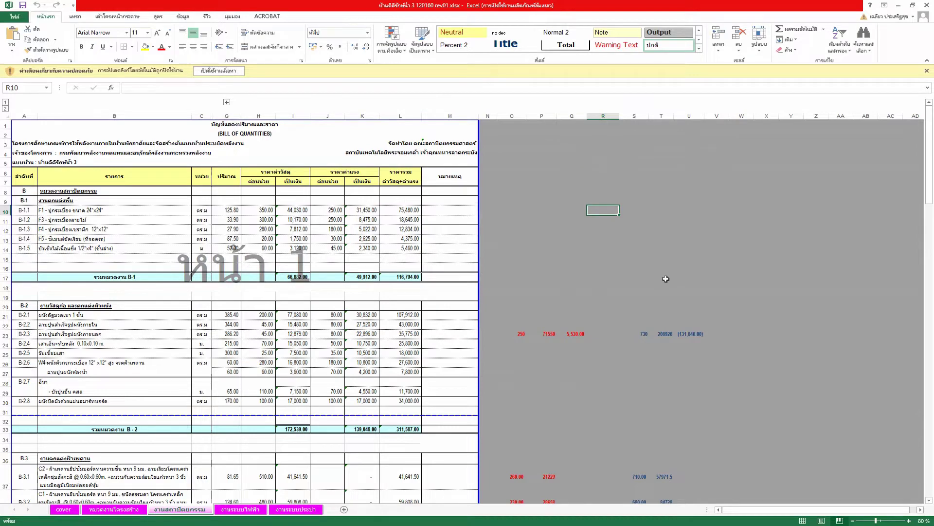
{"action": "scroll", "coordinate": [399, 362], "scroll_direction": "down", "scroll_amount": 4}
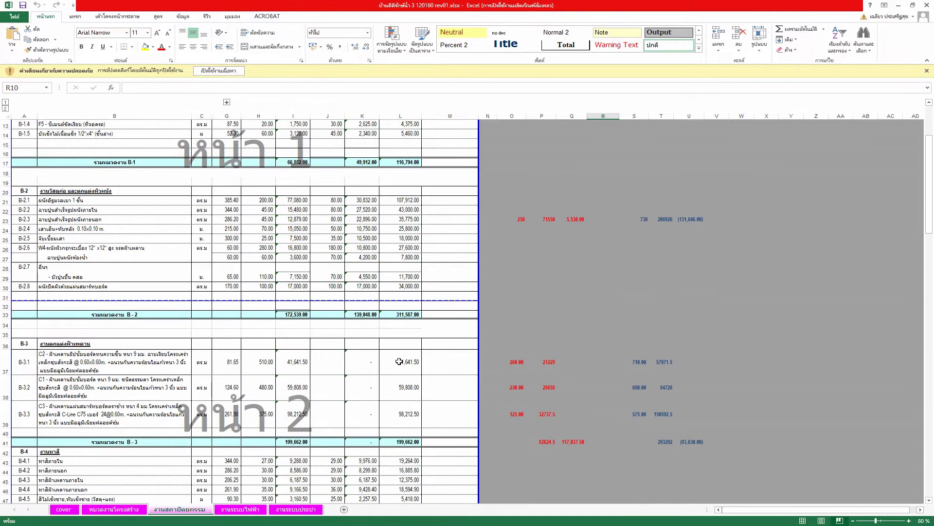
{"action": "scroll", "coordinate": [399, 362], "scroll_direction": "down", "scroll_amount": 4}
{"action": "scroll", "coordinate": [399, 361], "scroll_direction": "down", "scroll_amount": 4}
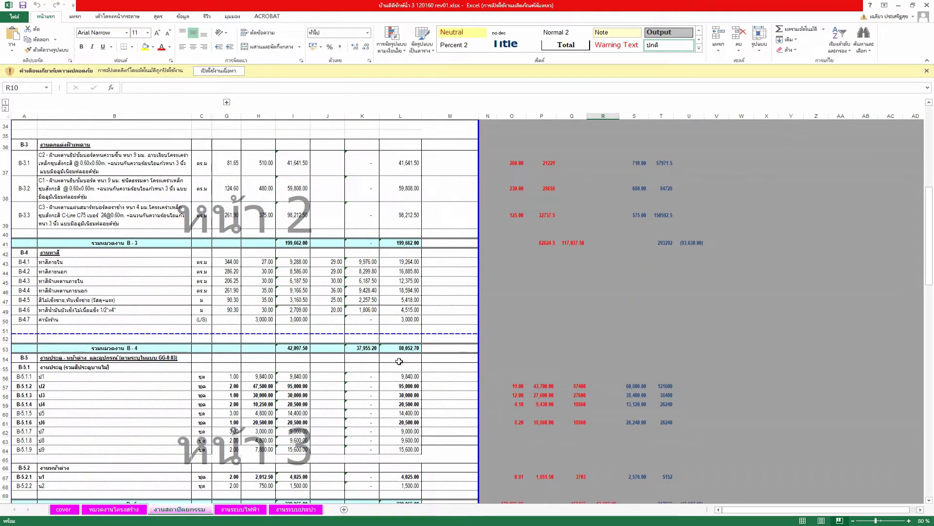
{"action": "scroll", "coordinate": [399, 361], "scroll_direction": "up", "scroll_amount": 8}
{"action": "scroll", "coordinate": [399, 362], "scroll_direction": "up", "scroll_amount": 4}
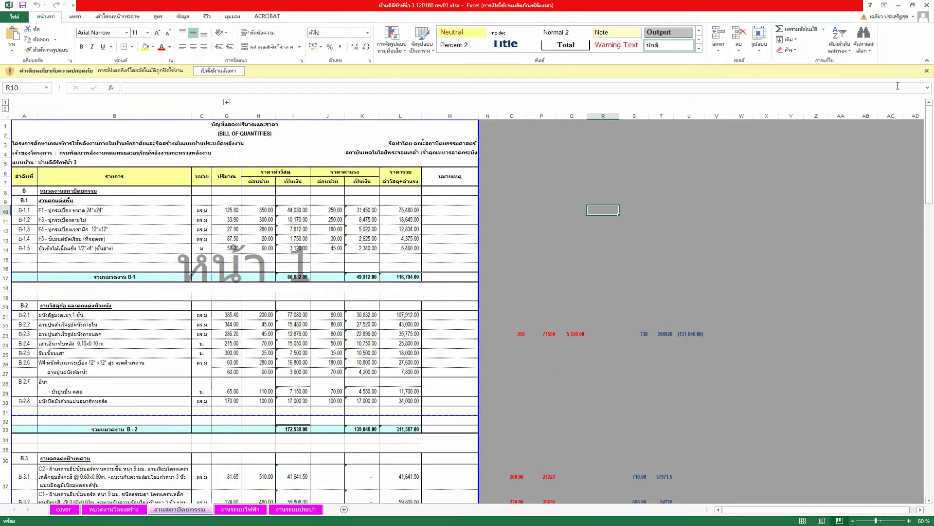
{"action": "left_click", "coordinate": [926, 70]}
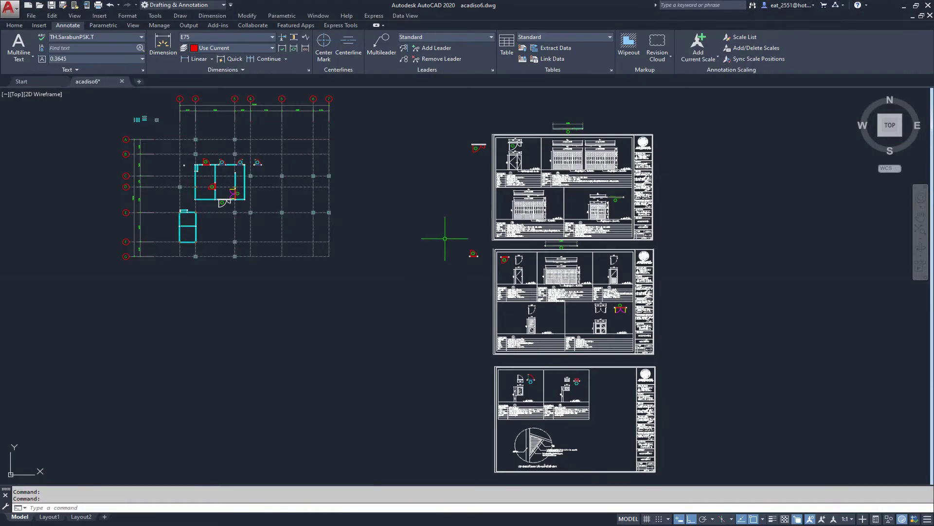
{"action": "mouse_move", "coordinate": [444, 238]}
{"action": "middle_mouse_down"}
{"action": "mouse_move", "coordinate": [461, 231]}
{"action": "mouse_move", "coordinate": [464, 245]}
{"action": "middle_mouse_up"}
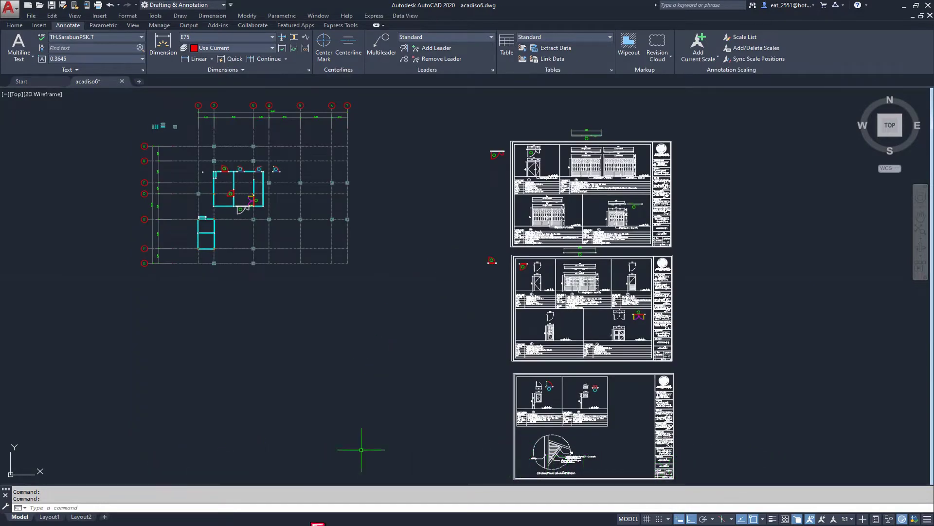
Bring the Excel BOQ workbook to the front and close it
{"action": "mouse_move", "coordinate": [318, 523]}
{"action": "left_click", "coordinate": [337, 506]}
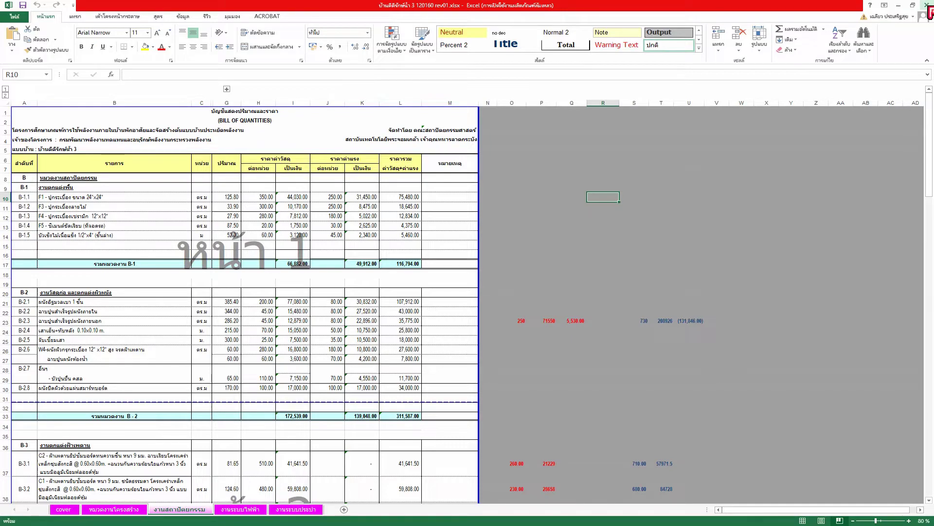
{"action": "left_click", "coordinate": [930, 10]}
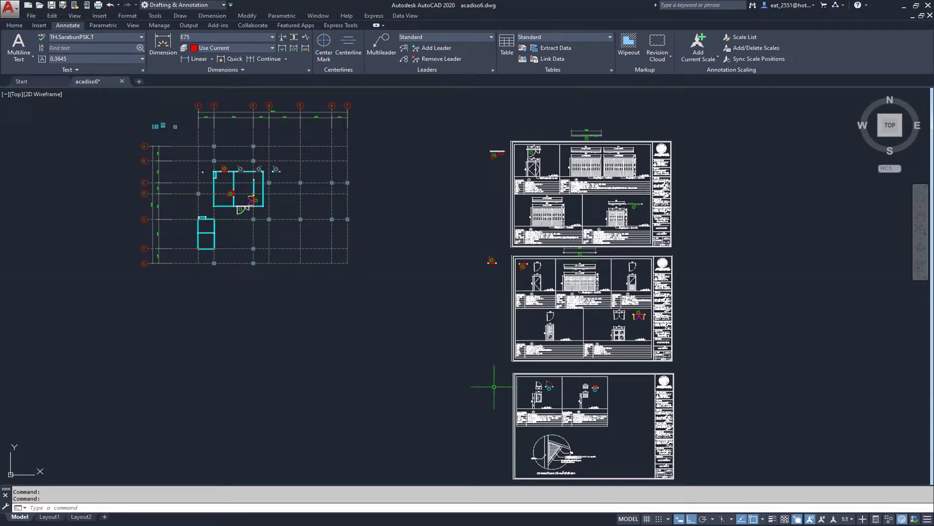
Reopen the BOQ workbook in Excel from the boq folder window
{"action": "left_click", "coordinate": [331, 524]}
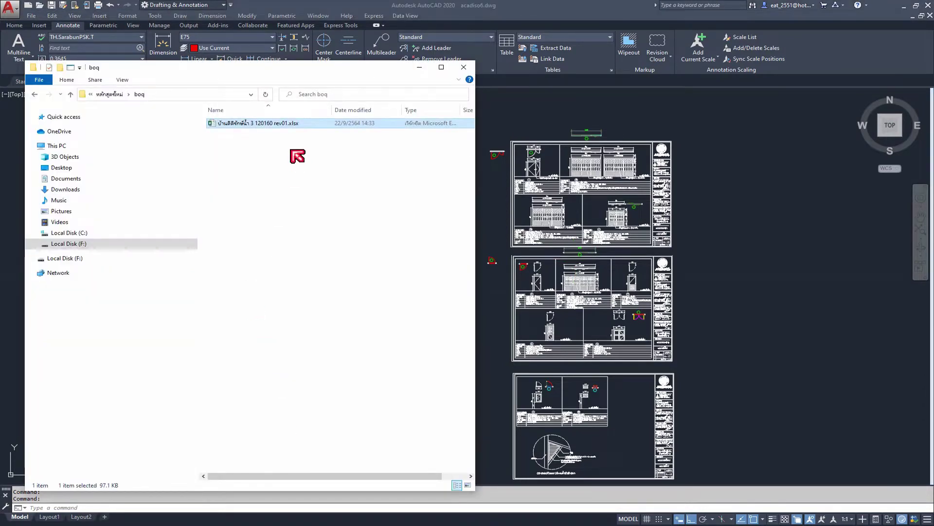
{"action": "double_click", "coordinate": [287, 125]}
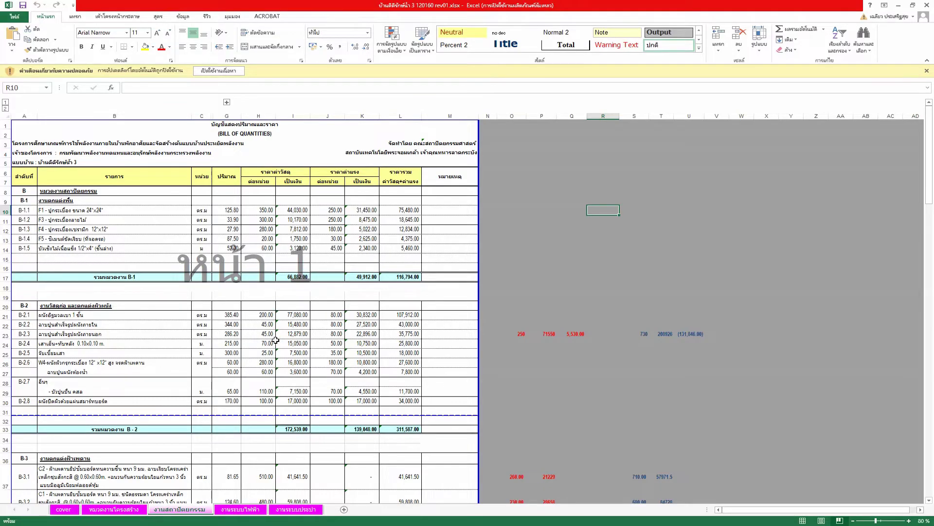
Dismiss the Office activation notice and security warning, then scroll through the BOQ sheet
{"action": "left_click", "coordinate": [580, 160]}
{"action": "left_click", "coordinate": [927, 71]}
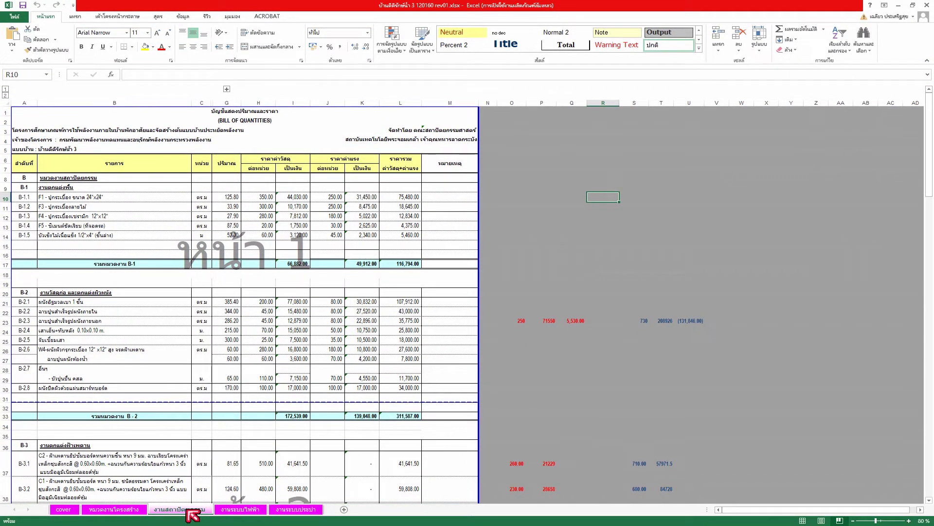
{"action": "scroll", "coordinate": [272, 356], "scroll_direction": "down", "scroll_amount": 4}
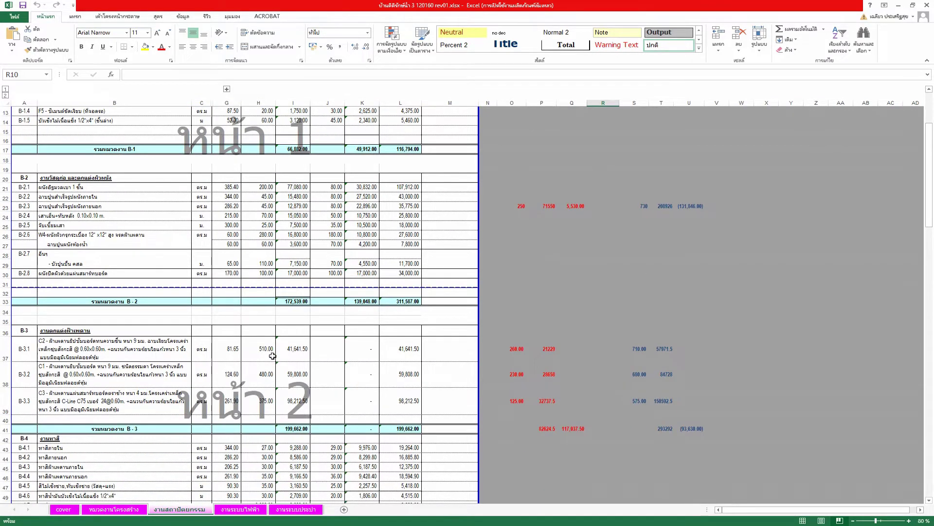
{"action": "scroll", "coordinate": [273, 356], "scroll_direction": "down", "scroll_amount": 3}
{"action": "scroll", "coordinate": [272, 356], "scroll_direction": "up", "scroll_amount": 4}
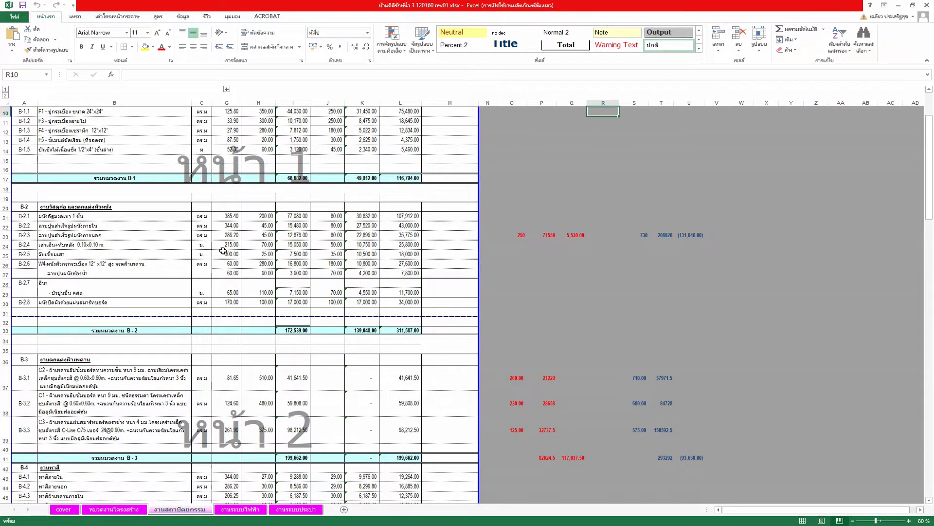
Inspect item B-2.4's description and its labour unit rate of 50 in cell J24
{"action": "left_click", "coordinate": [56, 246]}
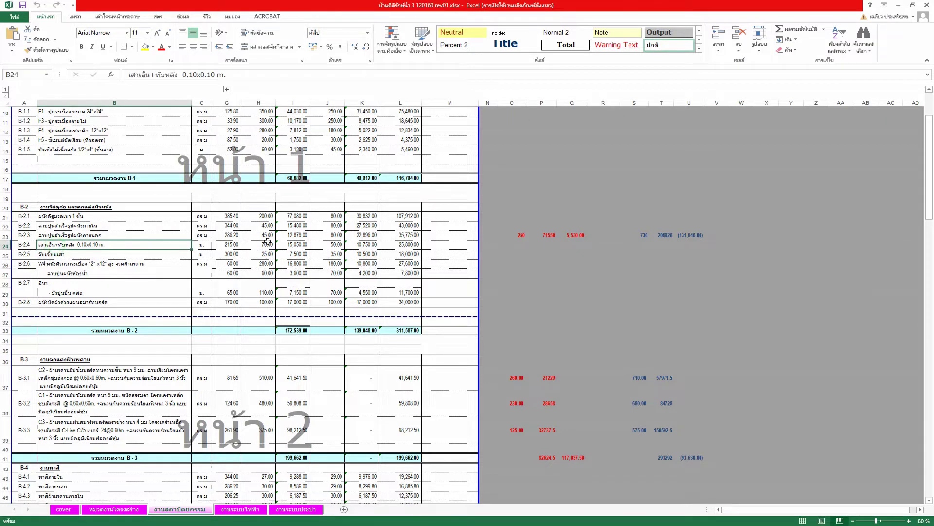
{"action": "left_click", "coordinate": [335, 246]}
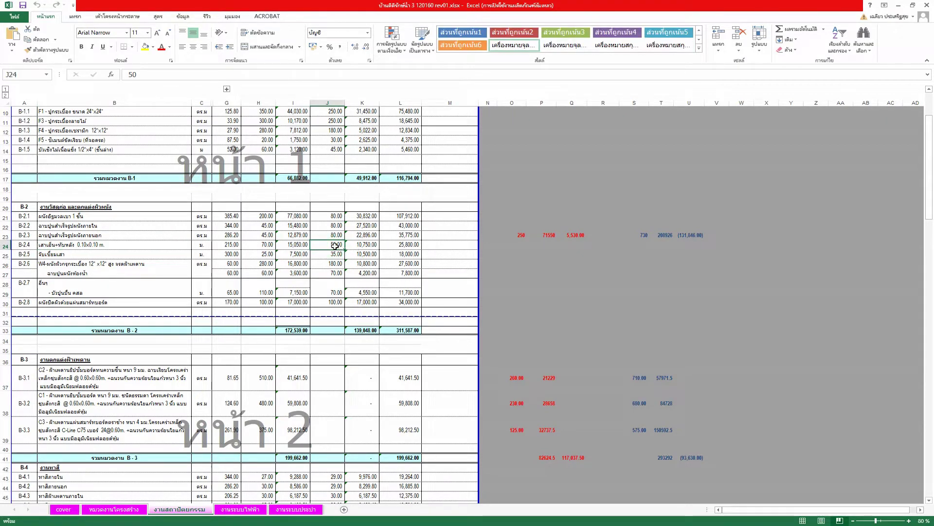
{"action": "scroll", "coordinate": [335, 245], "scroll_direction": "up", "scroll_amount": 3}
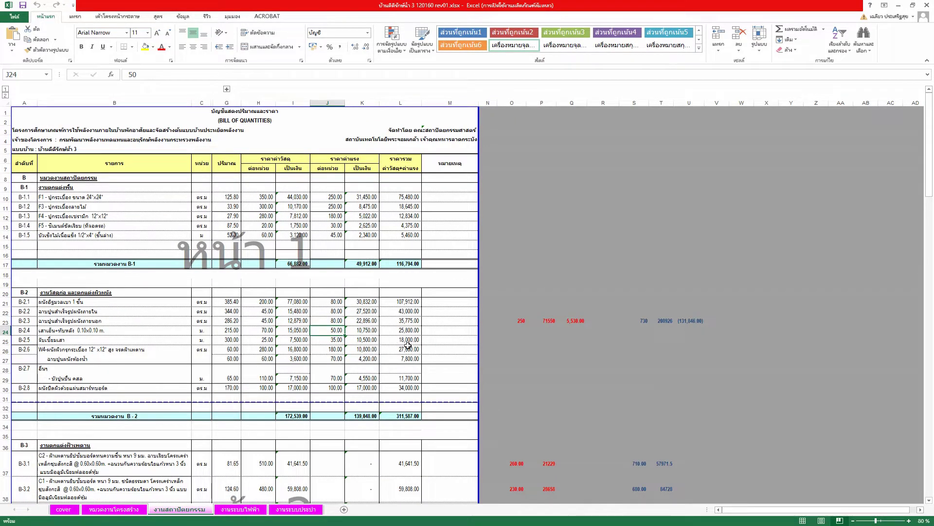
{"action": "left_click", "coordinate": [530, 339]}
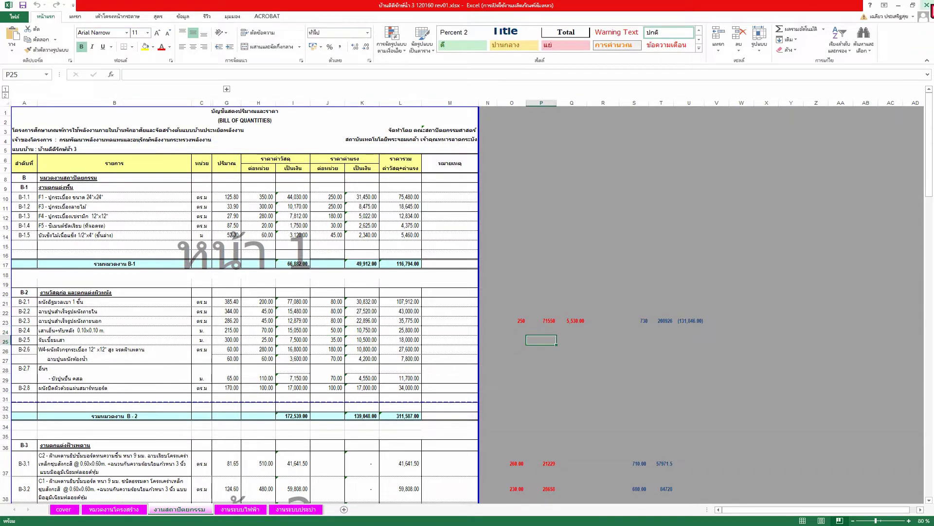
{"action": "left_click", "coordinate": [330, 331]}
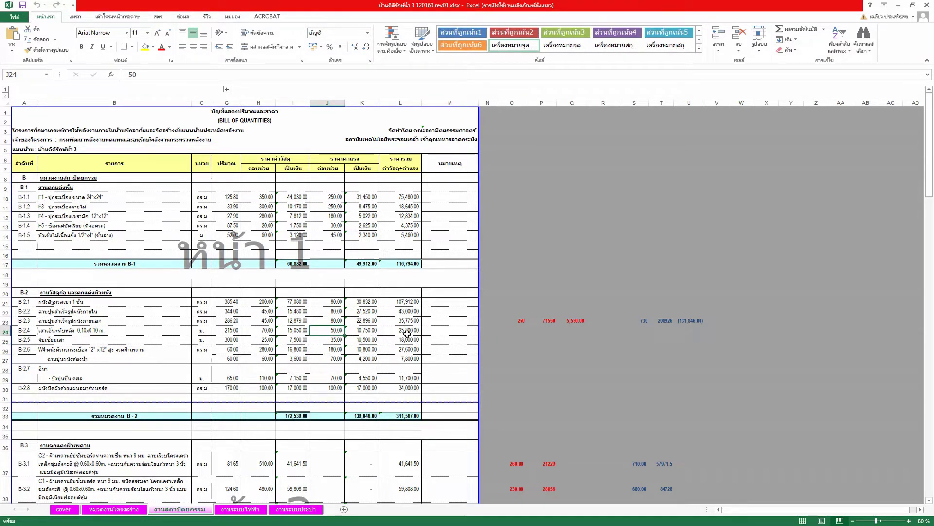
Close Excel, hide File Explorer, and start a new blank drawing, Drawing3, in AutoCAD
{"action": "left_click", "coordinate": [927, 6]}
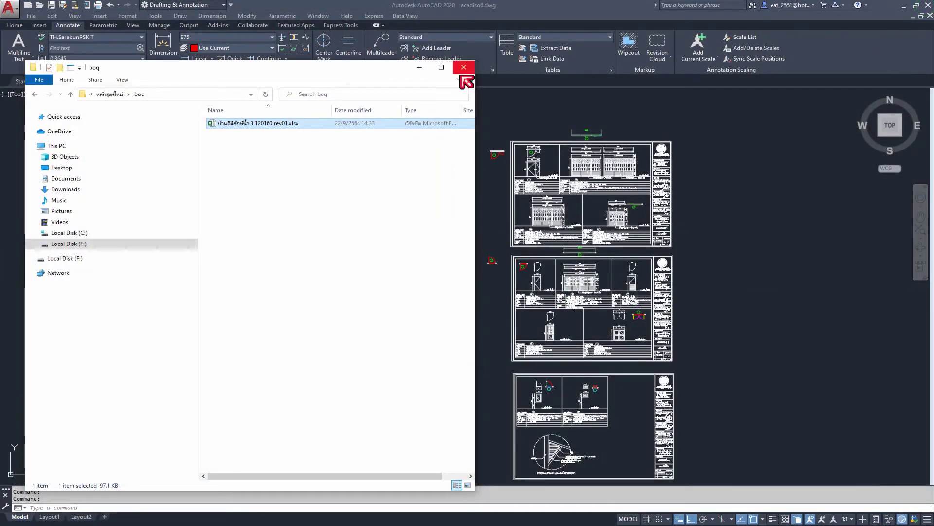
{"action": "left_click", "coordinate": [421, 68]}
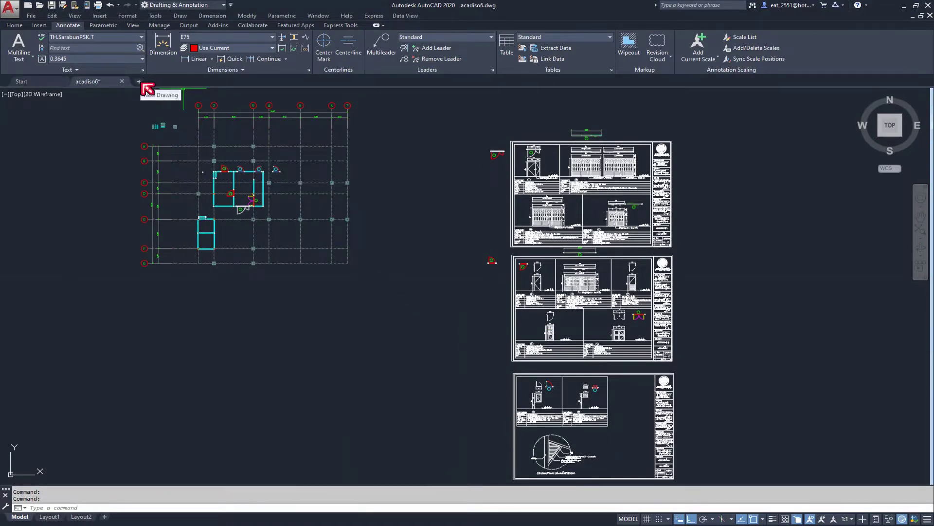
{"action": "left_click", "coordinate": [15, 26]}
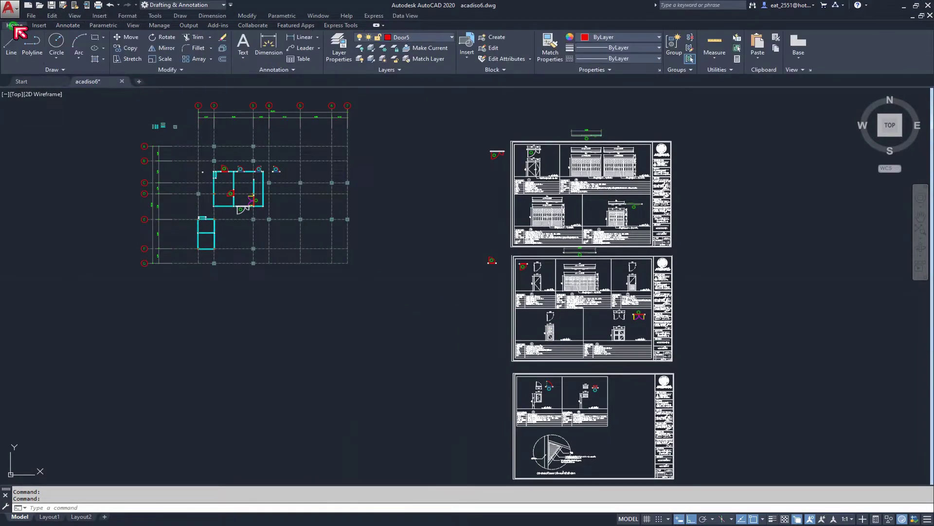
{"action": "left_click", "coordinate": [140, 82]}
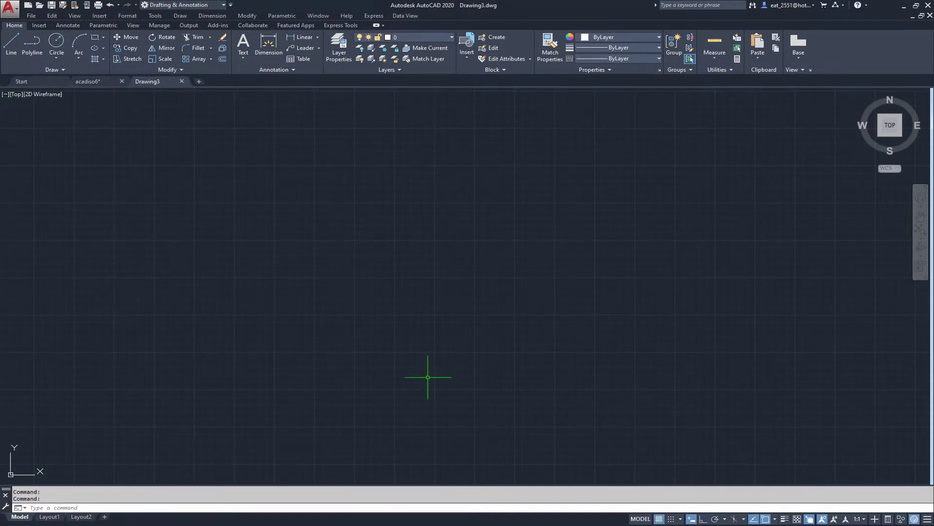
{"action": "left_click", "coordinate": [181, 16]}
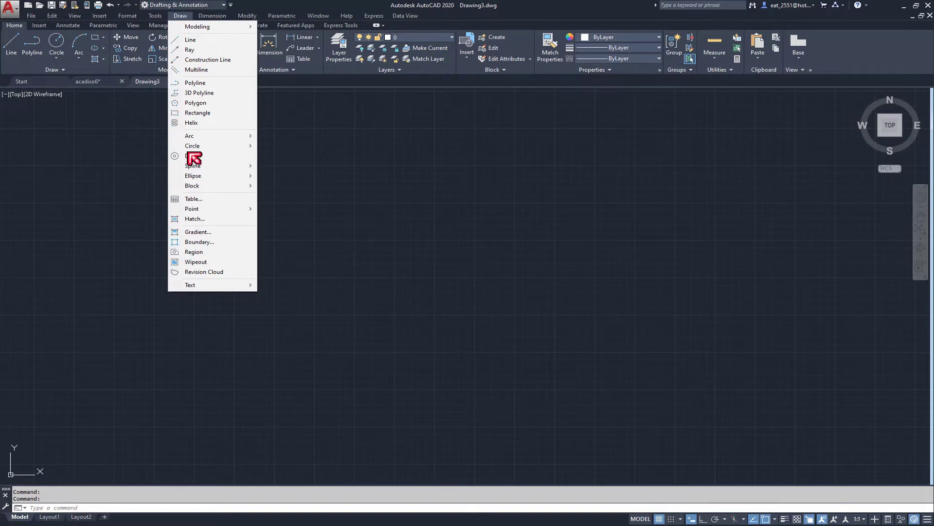
{"action": "left_click", "coordinate": [450, 219]}
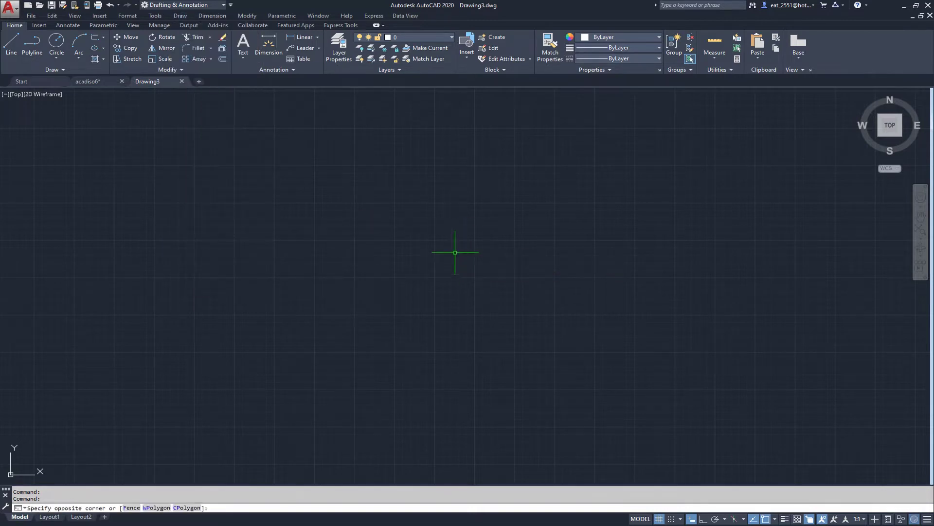
{"action": "left_click", "coordinate": [68, 26]}
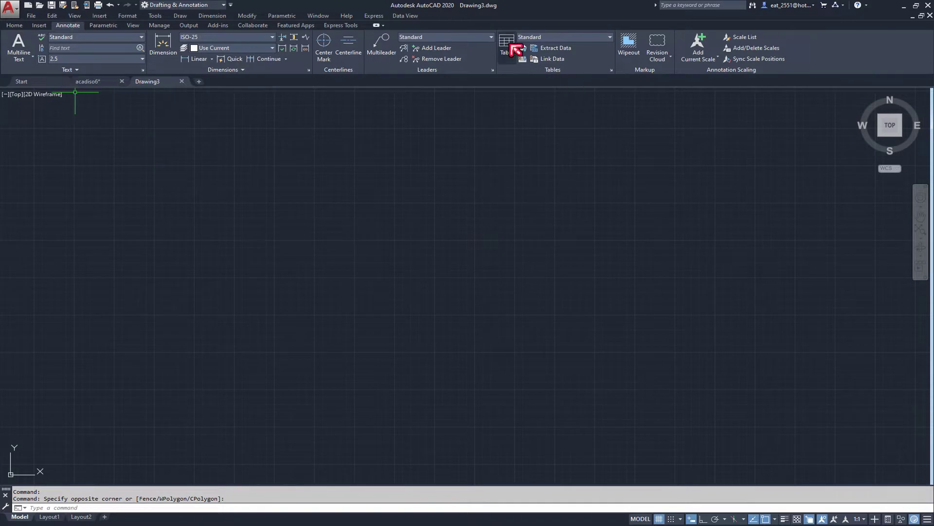
Start a table from a data link, creating a new Excel data link named งานสถาปัตย์
{"action": "left_click", "coordinate": [514, 48]}
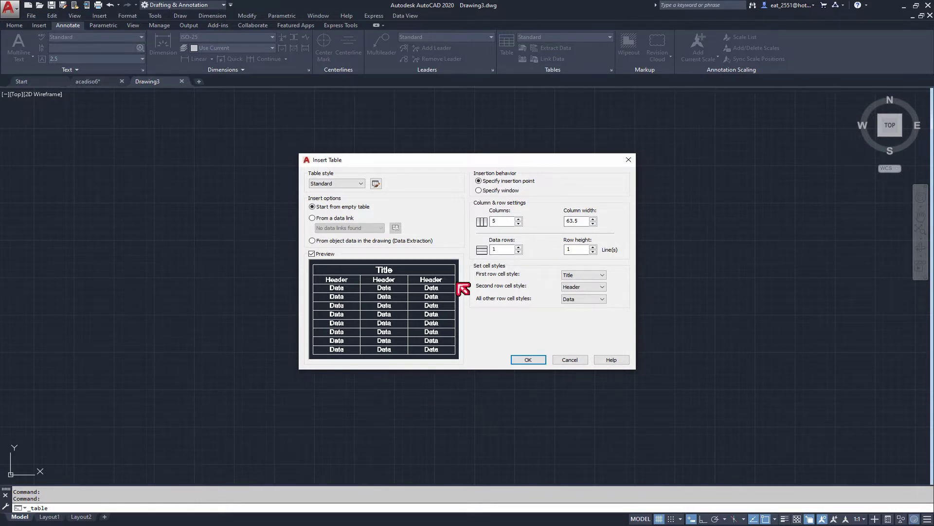
{"action": "left_click", "coordinate": [312, 218]}
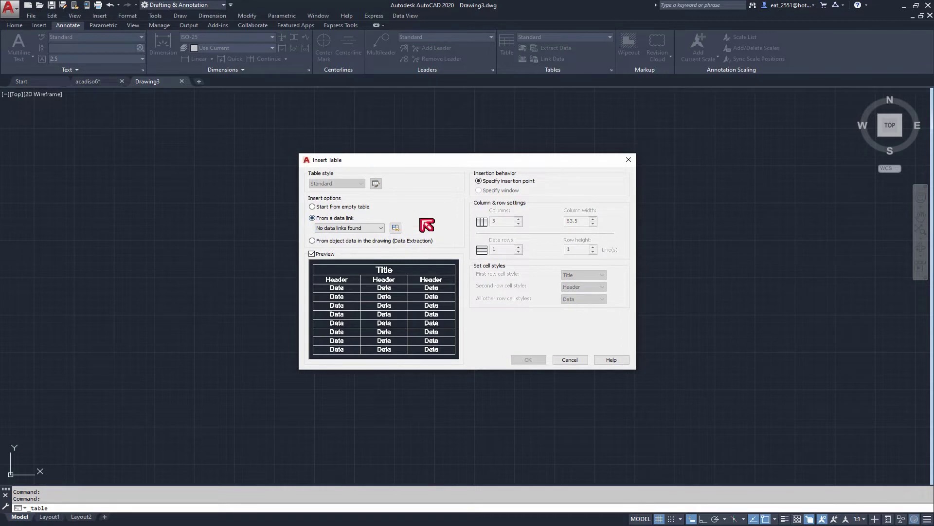
{"action": "left_click", "coordinate": [397, 229]}
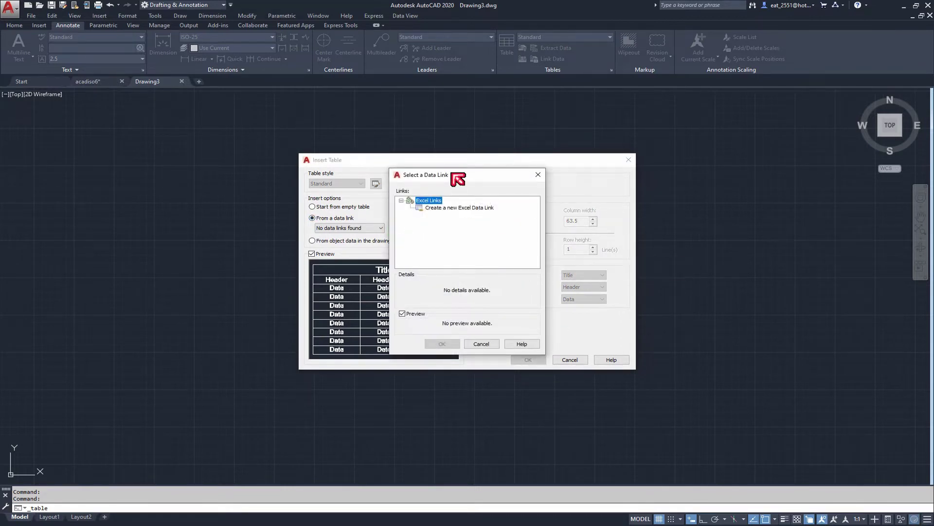
{"action": "left_click_drag", "start_coordinate": [453, 173], "coordinate": [703, 188]}
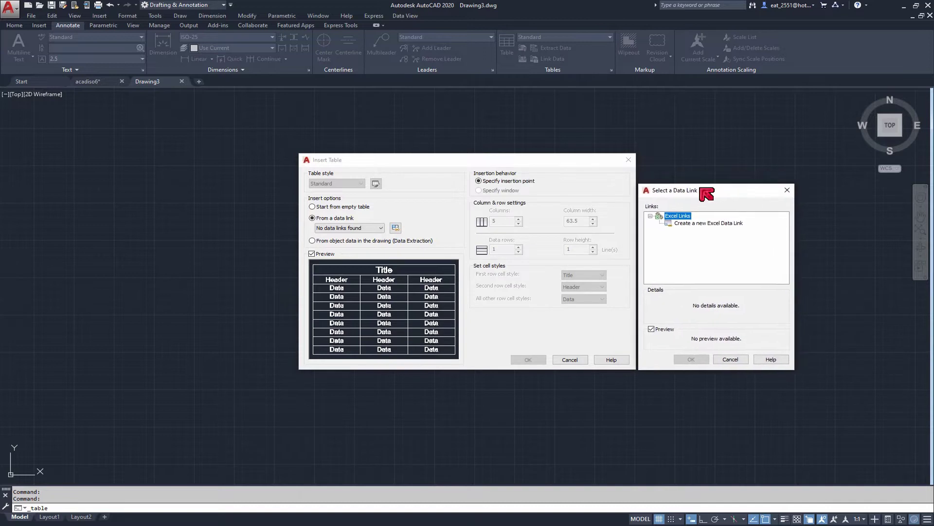
{"action": "double_click", "coordinate": [710, 224]}
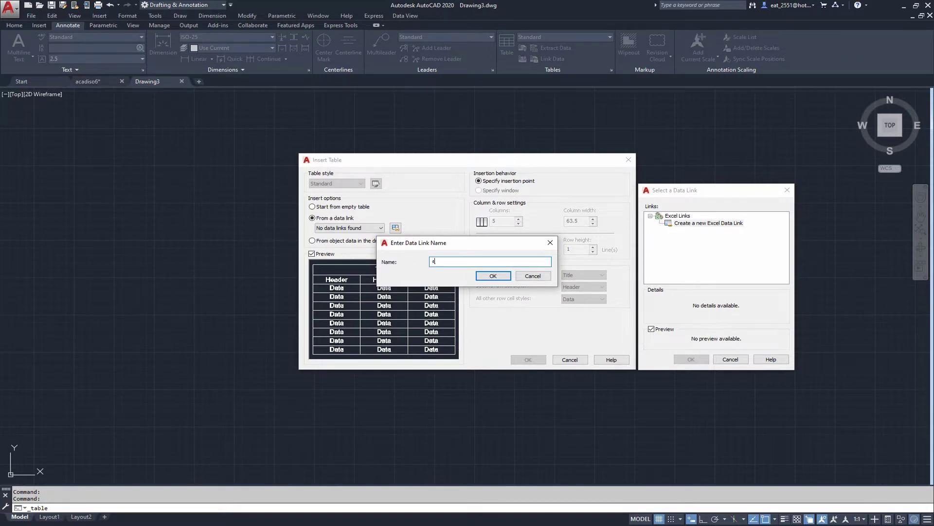
{"action": "type", "text": "งานสถาป"}
{"action": "type", "text": "ัตย์"}
Confirm the งานสถาปัตย์ link name and keep its path type as Full path
{"action": "left_click", "coordinate": [489, 276]}
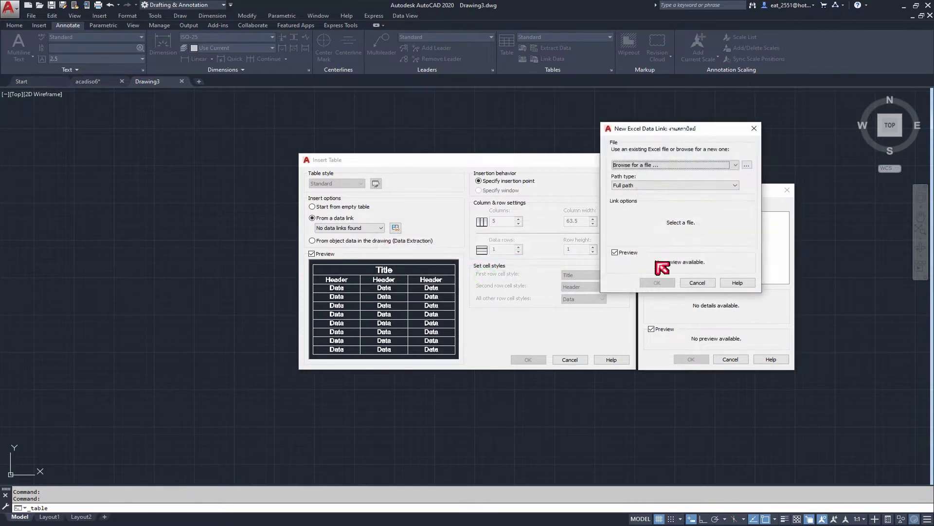
{"action": "mouse_move", "coordinate": [677, 128]}
{"action": "left_mouse_down"}
{"action": "mouse_move", "coordinate": [735, 148]}
{"action": "mouse_move", "coordinate": [757, 143]}
{"action": "mouse_move", "coordinate": [749, 159]}
{"action": "mouse_move", "coordinate": [788, 150]}
{"action": "mouse_move", "coordinate": [599, 146]}
{"action": "mouse_move", "coordinate": [667, 191]}
{"action": "mouse_move", "coordinate": [766, 175]}
{"action": "mouse_move", "coordinate": [705, 171]}
{"action": "mouse_move", "coordinate": [696, 142]}
{"action": "mouse_move", "coordinate": [666, 145]}
{"action": "left_mouse_up"}
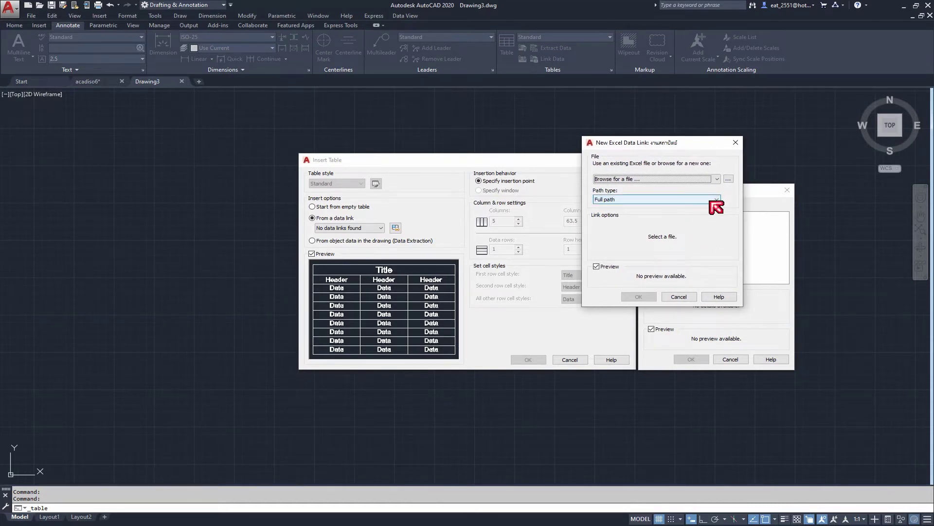
{"action": "left_click", "coordinate": [712, 201]}
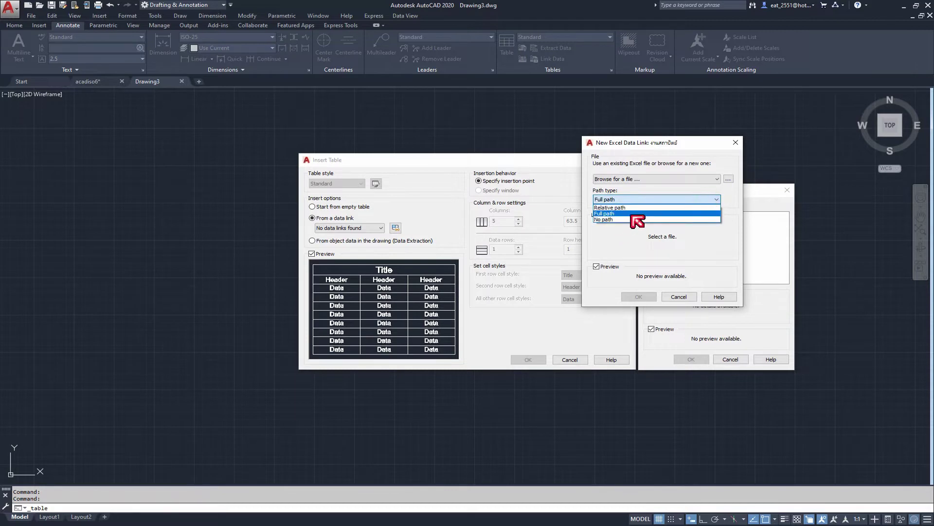
{"action": "left_click", "coordinate": [632, 216]}
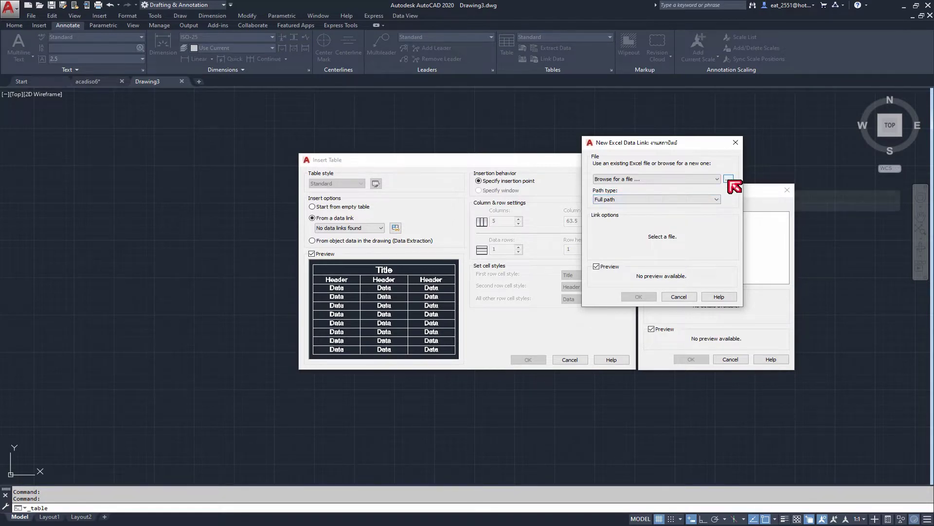
Select the BOQ workbook in the boq folder as the data link's source file
{"action": "left_click", "coordinate": [728, 179]}
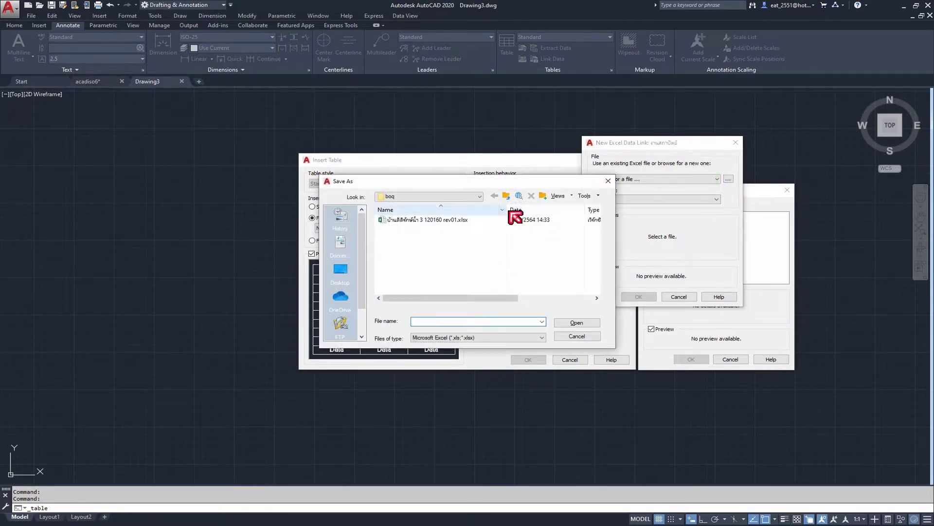
{"action": "left_click", "coordinate": [442, 222]}
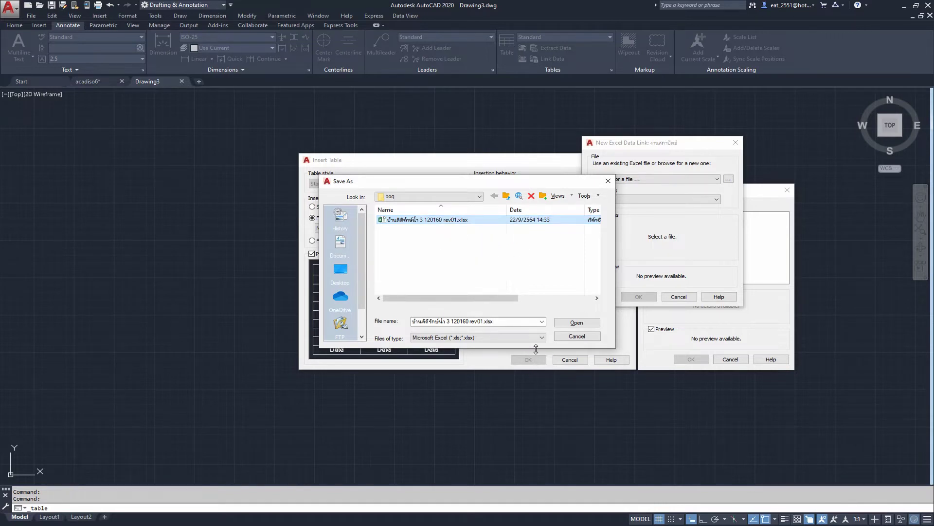
{"action": "left_click", "coordinate": [577, 323]}
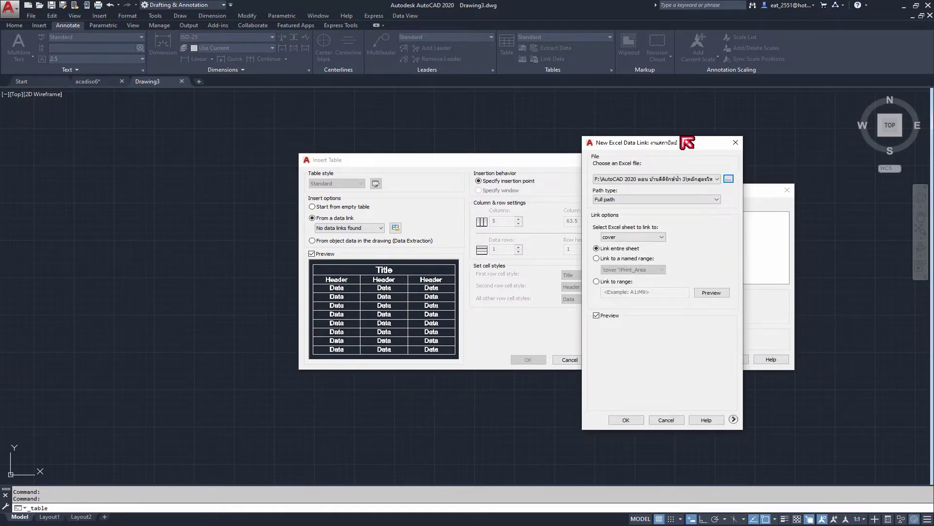
Link the entire งานสถาปัตยกรรม sheet and expand the cell contents and formatting options
{"action": "left_click_drag", "start_coordinate": [674, 142], "coordinate": [708, 144]}
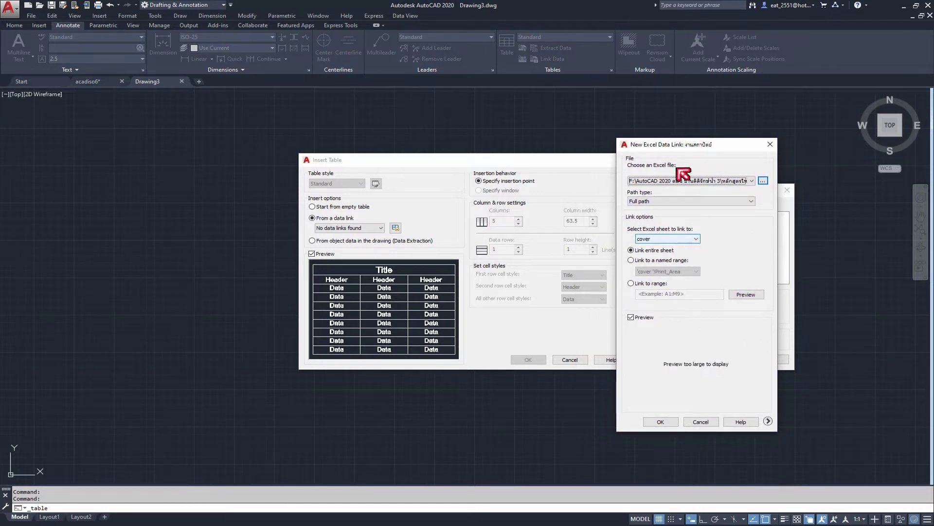
{"action": "left_click", "coordinate": [697, 238]}
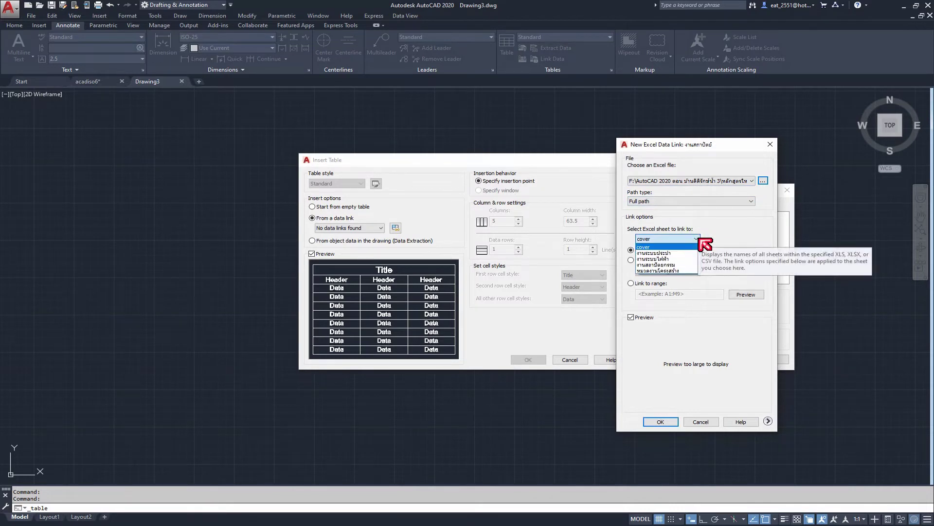
{"action": "left_click", "coordinate": [684, 264]}
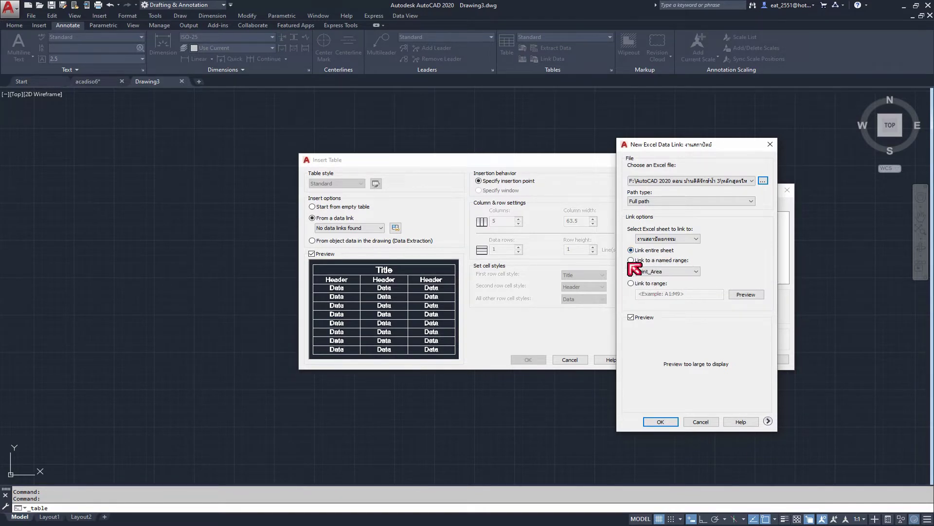
{"action": "left_click", "coordinate": [769, 421]}
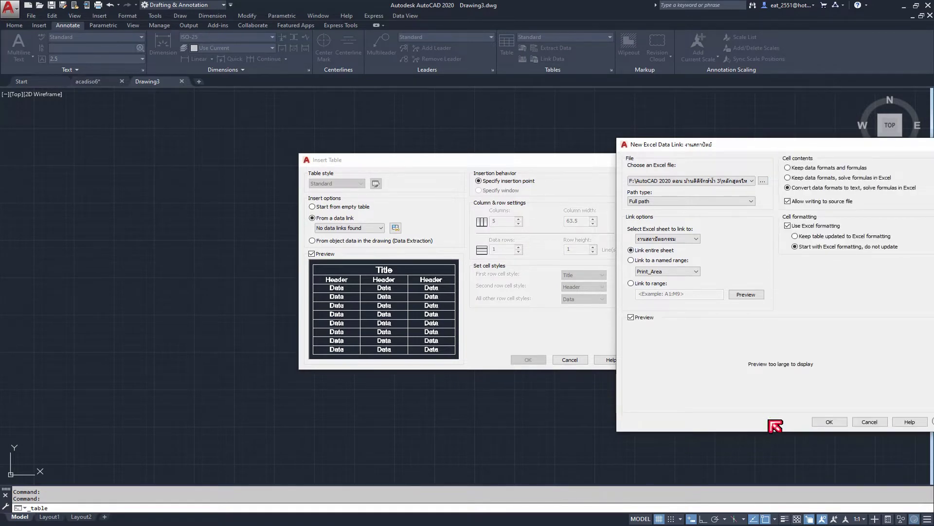
{"action": "left_click_drag", "start_coordinate": [751, 145], "coordinate": [607, 147]}
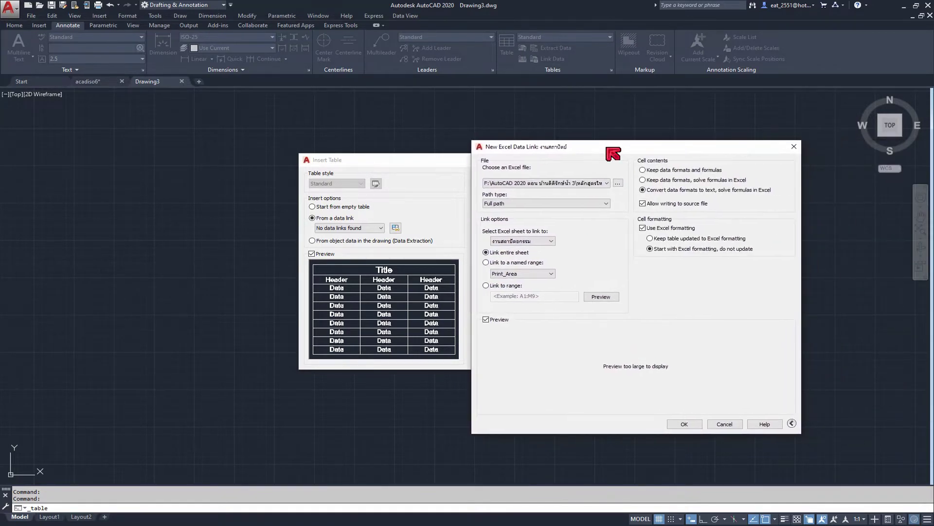
Keep Excel data formats and formulas and Excel table formatting updates, then save the data link
{"action": "left_click", "coordinate": [643, 170]}
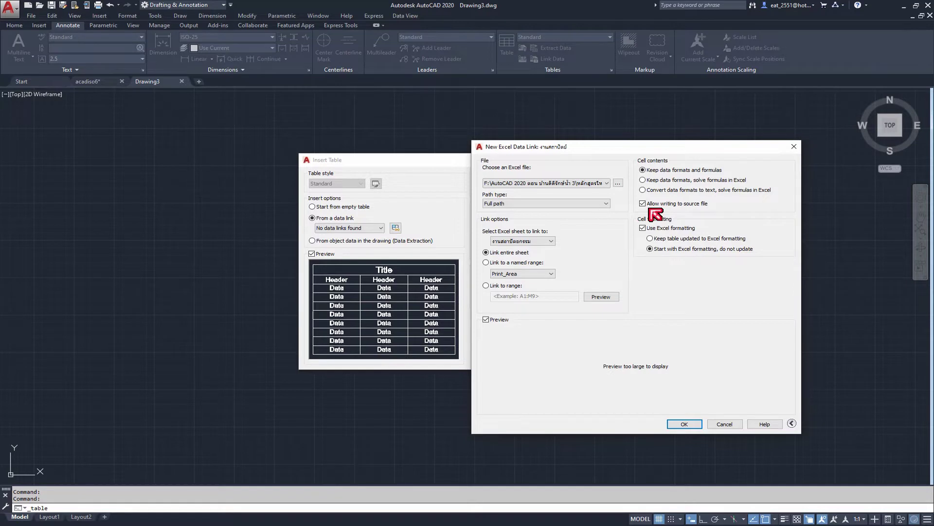
{"action": "left_click", "coordinate": [649, 238]}
{"action": "left_click", "coordinate": [690, 425]}
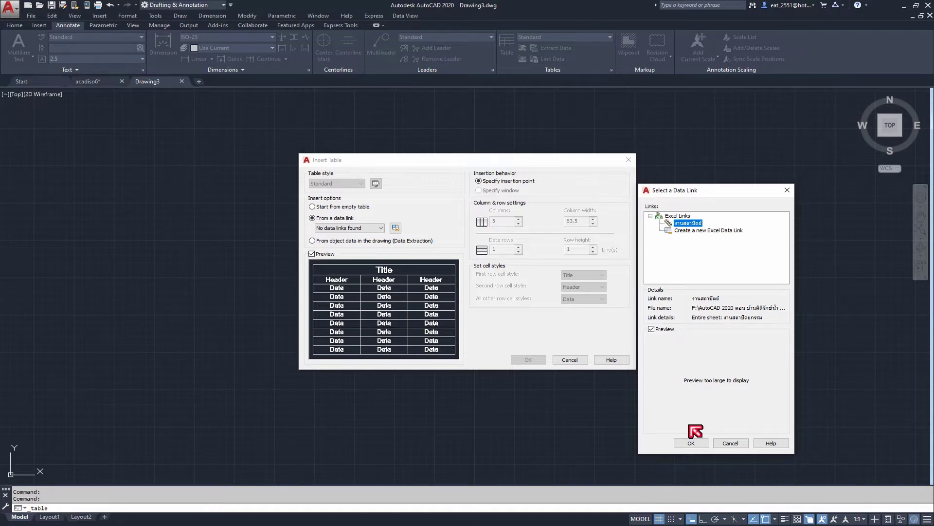
Use the new งานสถาปัตย์ Excel data link as the table's source
{"action": "left_click", "coordinate": [691, 442]}
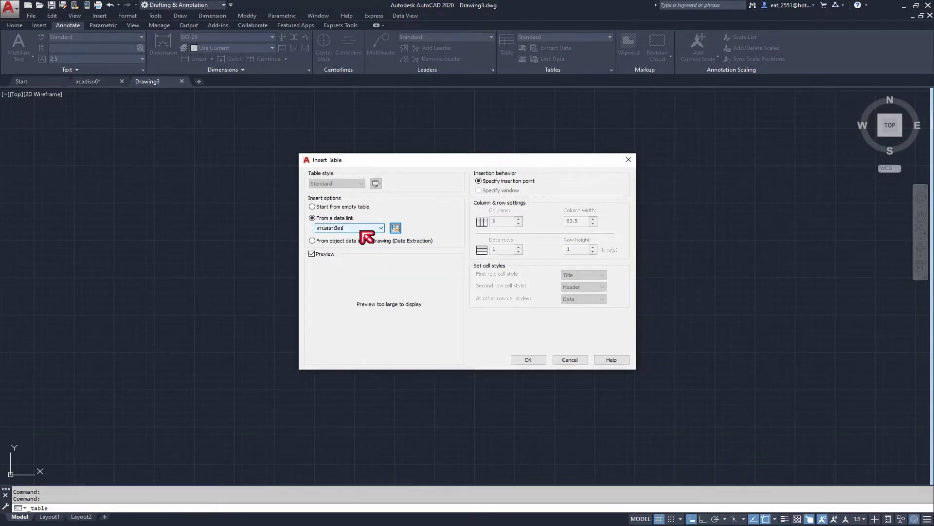
Accept the Insert Table settings to get the linked BOQ table preview for placement
{"action": "left_click", "coordinate": [527, 361]}
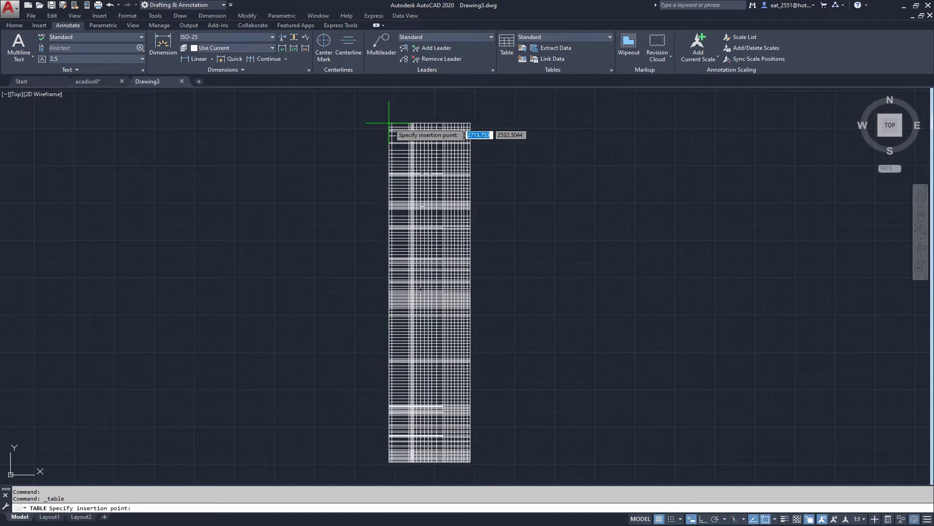
Place the linked BOQ table near the top-centre of the drawing and zoom to check it
{"action": "left_click", "coordinate": [389, 123]}
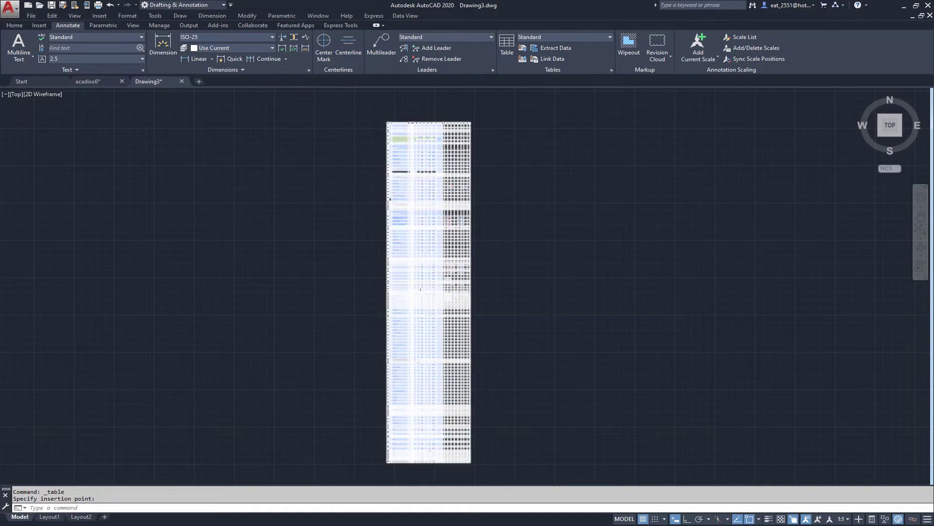
{"action": "scroll", "coordinate": [395, 132], "scroll_direction": "up", "scroll_amount": 3}
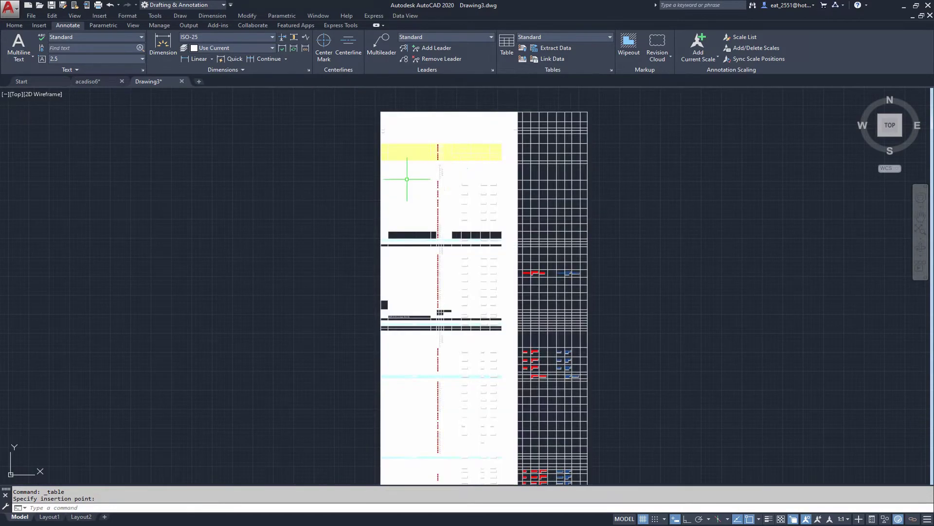
{"action": "scroll", "coordinate": [538, 143], "scroll_direction": "down", "scroll_amount": 3}
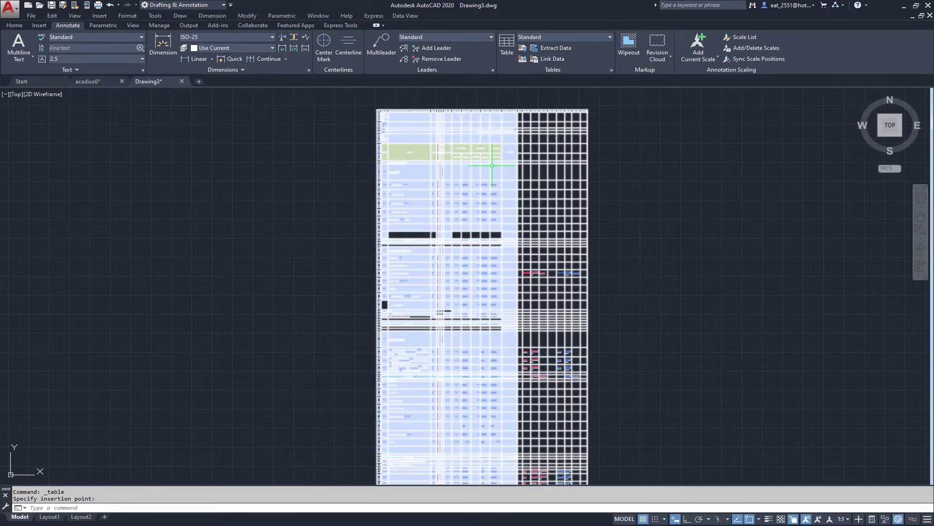
{"action": "scroll", "coordinate": [518, 224], "scroll_direction": "up", "scroll_amount": 6}
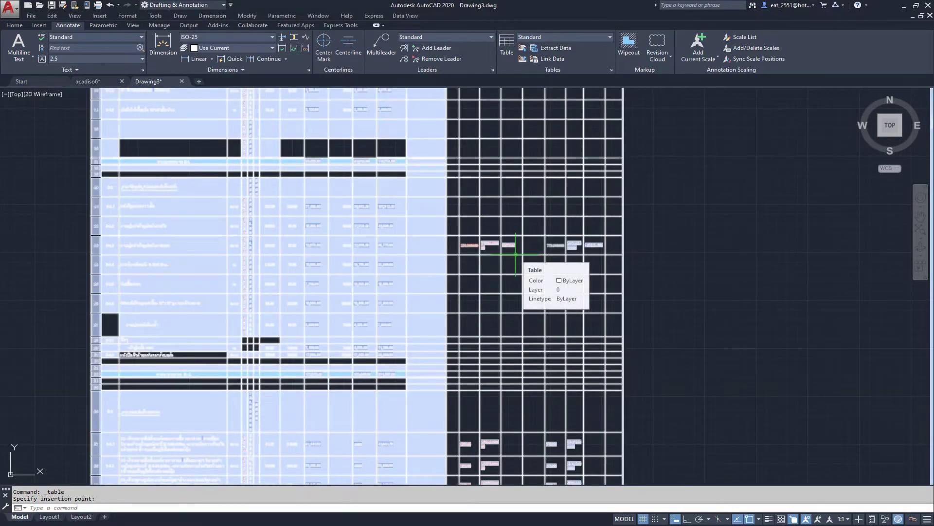
{"action": "scroll", "coordinate": [515, 254], "scroll_direction": "down", "scroll_amount": 3}
{"action": "scroll", "coordinate": [537, 323], "scroll_direction": "up", "scroll_amount": 1}
{"action": "scroll", "coordinate": [538, 292], "scroll_direction": "down", "scroll_amount": 2}
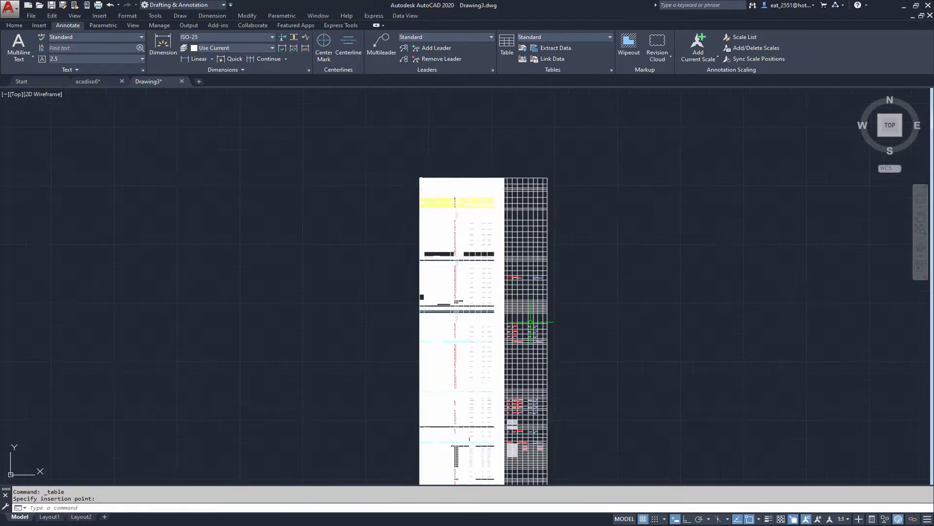
{"action": "scroll", "coordinate": [538, 351], "scroll_direction": "down", "scroll_amount": 2}
{"action": "scroll", "coordinate": [538, 418], "scroll_direction": "up", "scroll_amount": 1}
{"action": "scroll", "coordinate": [495, 308], "scroll_direction": "up", "scroll_amount": 5}
{"action": "scroll", "coordinate": [501, 312], "scroll_direction": "down", "scroll_amount": 5}
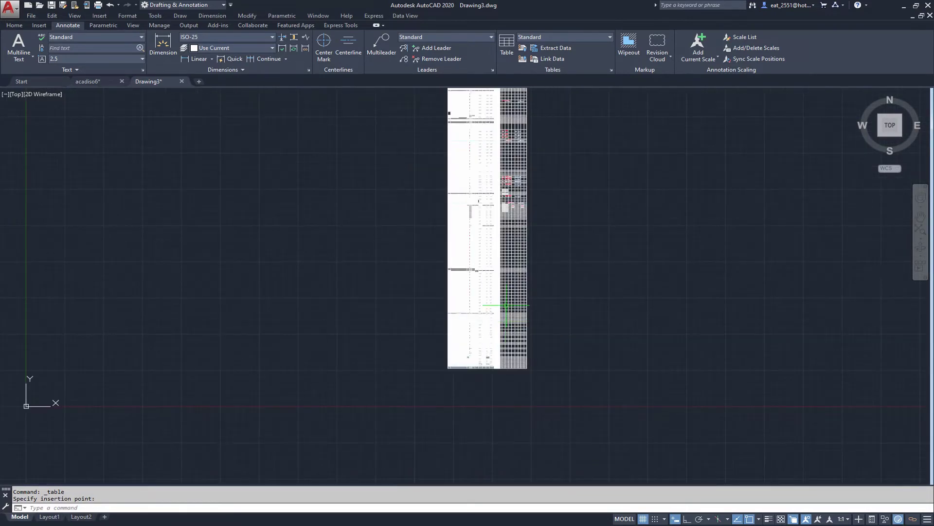
{"action": "scroll", "coordinate": [496, 307], "scroll_direction": "up", "scroll_amount": 2}
{"action": "scroll", "coordinate": [492, 304], "scroll_direction": "down", "scroll_amount": 2}
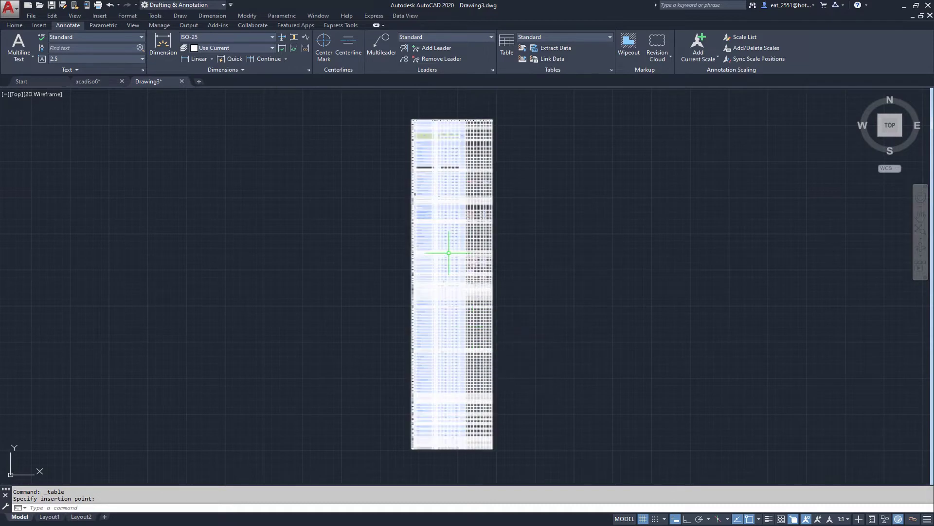
{"action": "left_click", "coordinate": [390, 96]}
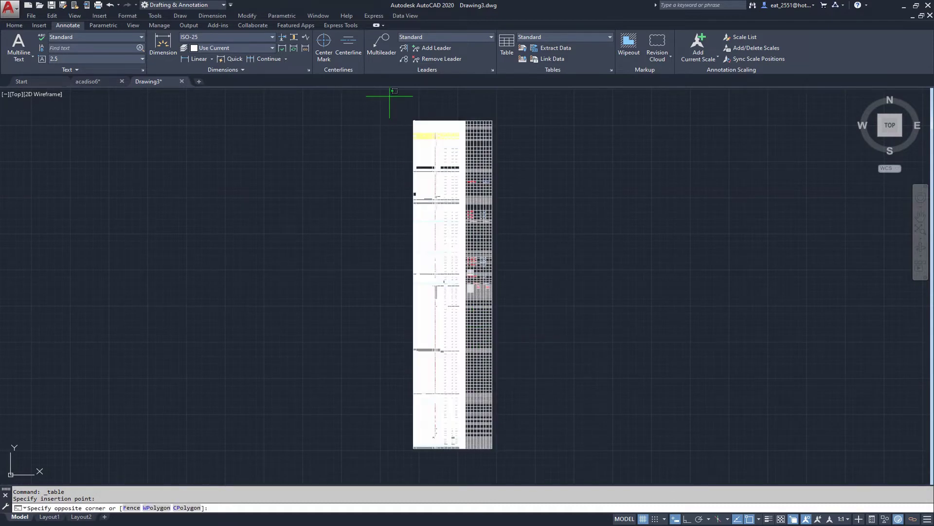
Remove all property overrides from the window-selected BOQ table, then deselect it
{"action": "left_click", "coordinate": [531, 464]}
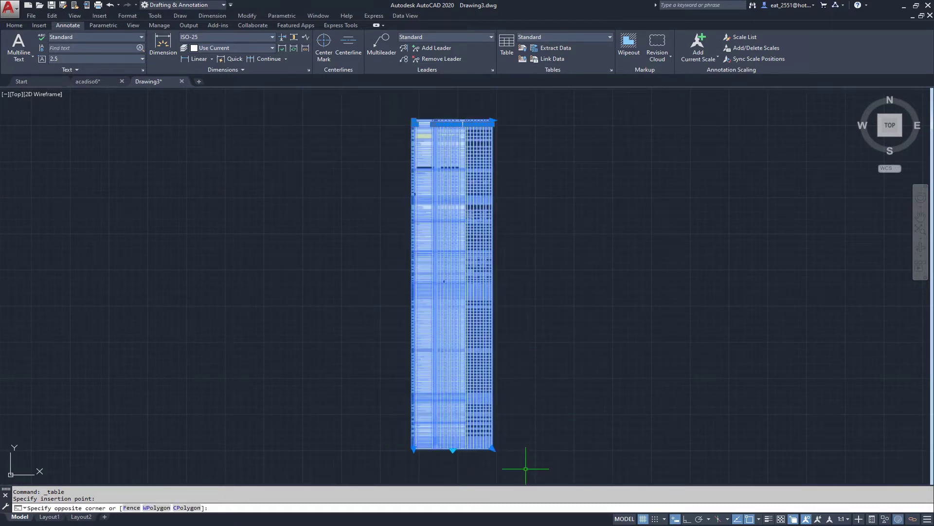
{"action": "right_click", "coordinate": [471, 254]}
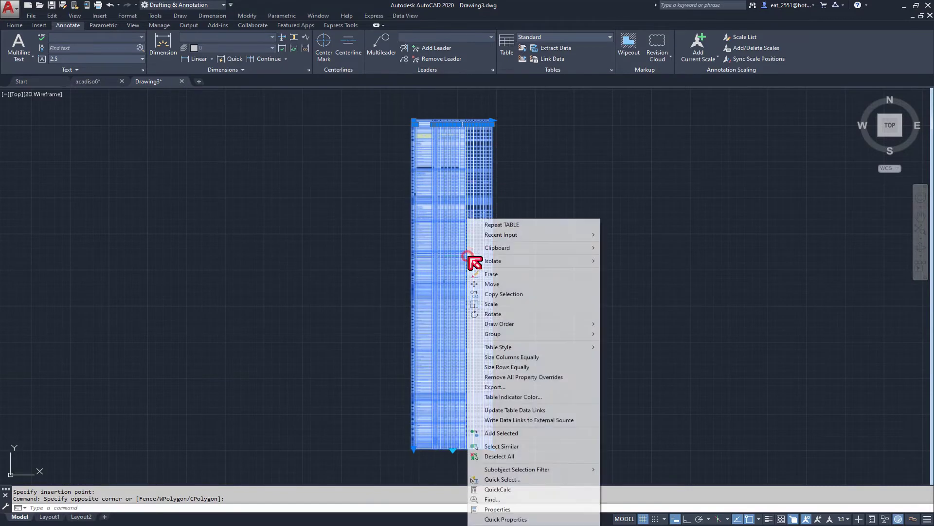
{"action": "left_click", "coordinate": [512, 378]}
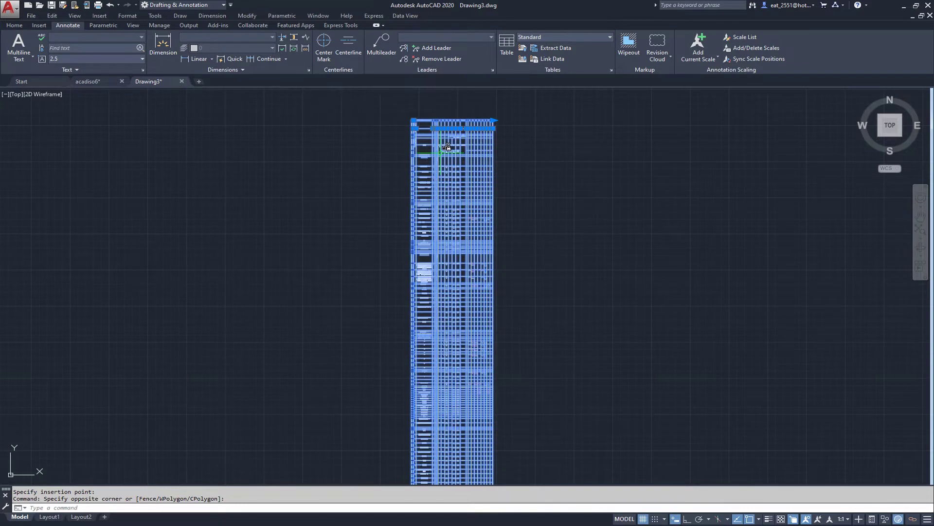
{"action": "key", "text": "Escape"}
{"action": "scroll", "coordinate": [436, 142], "scroll_direction": "up", "scroll_amount": 7}
{"action": "scroll", "coordinate": [434, 184], "scroll_direction": "up", "scroll_amount": 2}
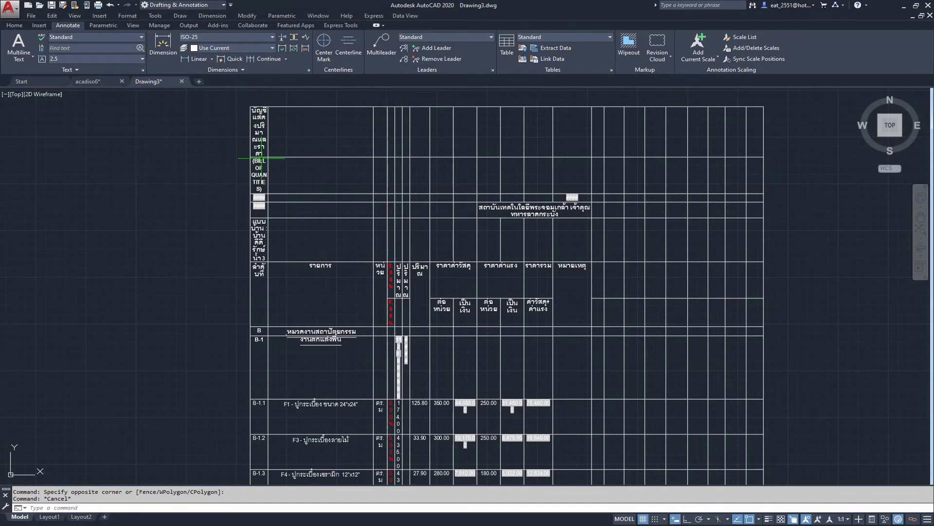
Zoom and pan through the table to inspect rows B-2 to B-2.3 up close
{"action": "scroll", "coordinate": [261, 152], "scroll_direction": "down", "scroll_amount": 1}
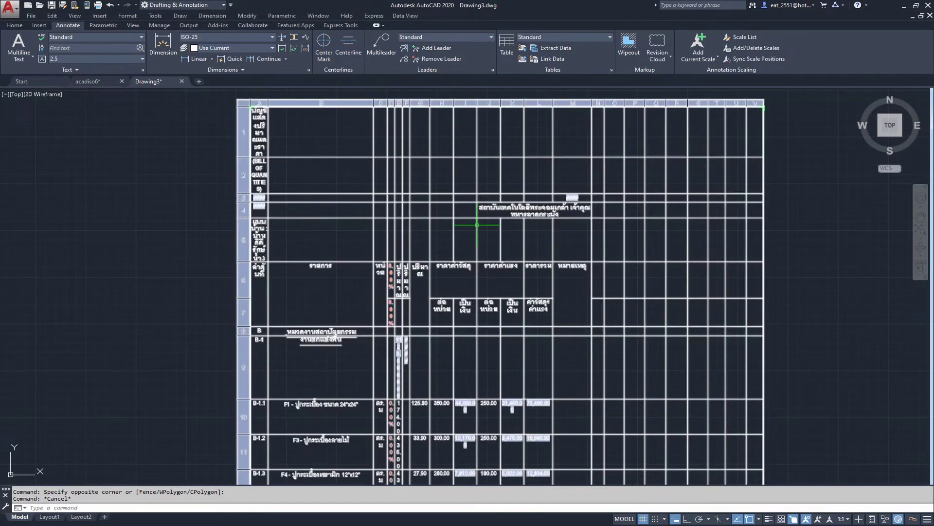
{"action": "scroll", "coordinate": [416, 236], "scroll_direction": "down", "scroll_amount": 1}
{"action": "middle_click_drag", "start_coordinate": [416, 236], "coordinate": [412, 153]}
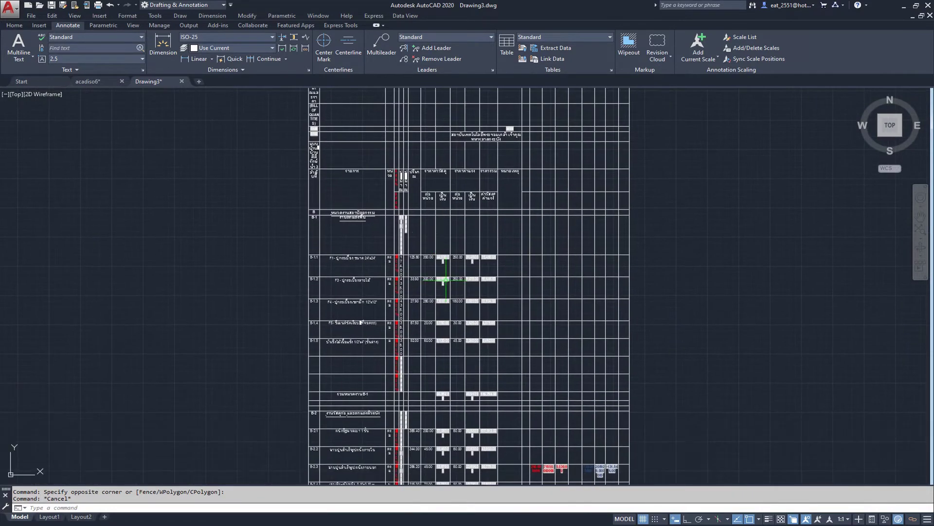
{"action": "scroll", "coordinate": [494, 371], "scroll_direction": "up", "scroll_amount": 2}
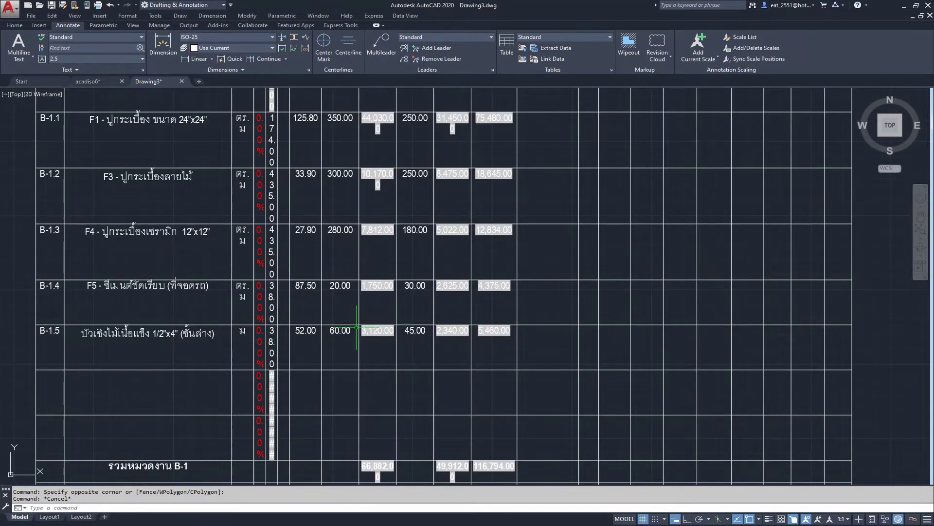
{"action": "scroll", "coordinate": [484, 345], "scroll_direction": "down", "scroll_amount": 1}
{"action": "scroll", "coordinate": [377, 335], "scroll_direction": "up", "scroll_amount": 1}
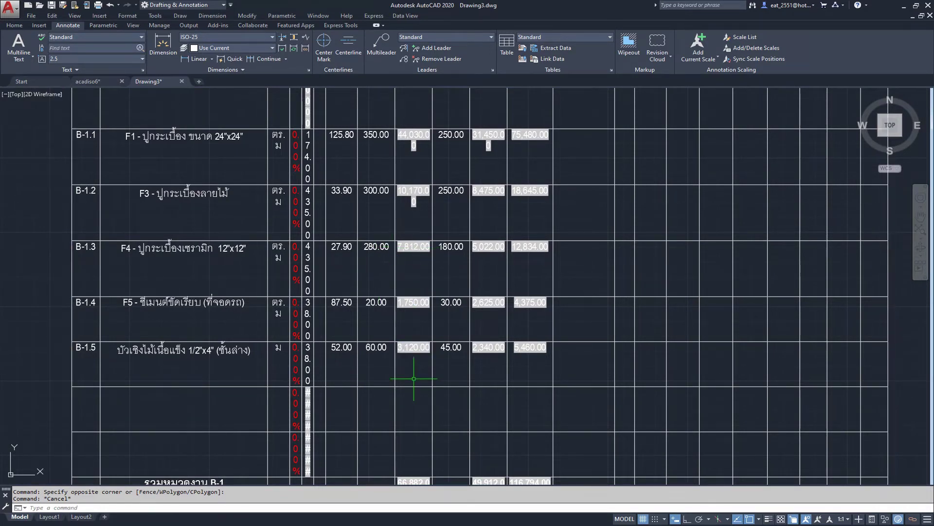
{"action": "scroll", "coordinate": [414, 376], "scroll_direction": "down", "scroll_amount": 4}
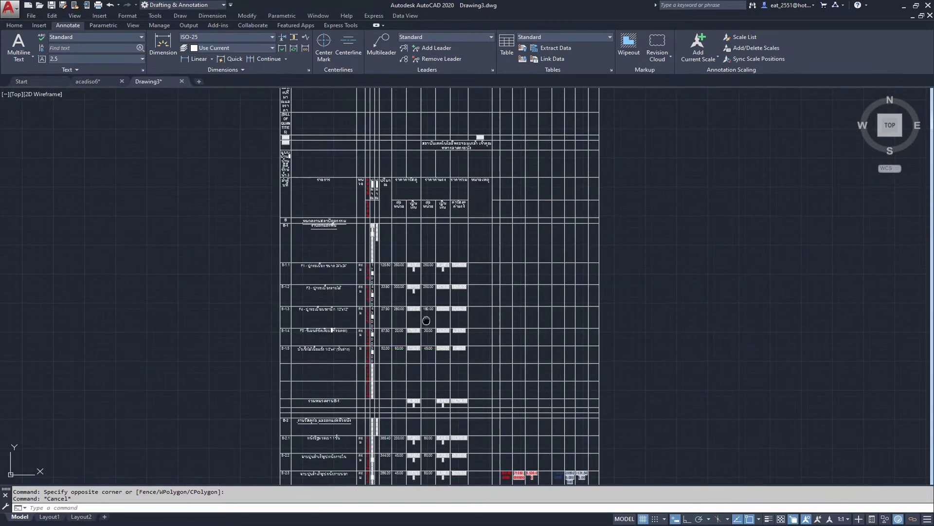
{"action": "middle_click_drag", "start_coordinate": [401, 375], "coordinate": [398, 215]}
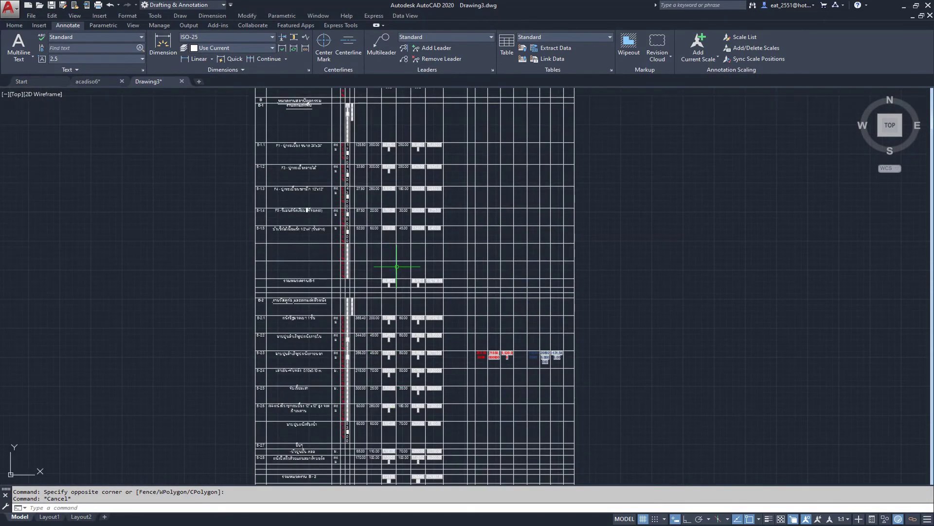
{"action": "scroll", "coordinate": [378, 178], "scroll_direction": "up", "scroll_amount": 2}
{"action": "scroll", "coordinate": [378, 178], "scroll_direction": "up", "scroll_amount": 2}
Pan down to row B-2.4 so its 50.00 labour price and Thai description show
{"action": "middle_click_drag", "start_coordinate": [355, 243], "coordinate": [353, 278]}
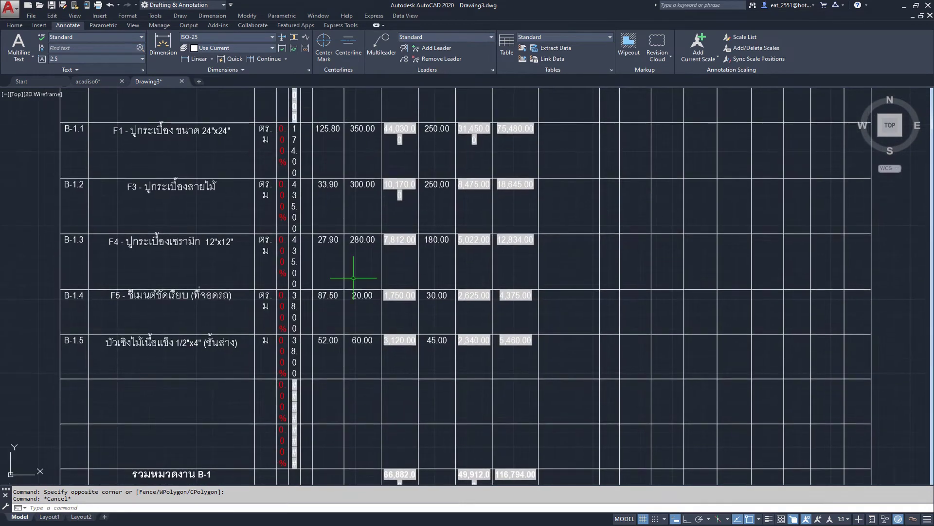
{"action": "scroll", "coordinate": [353, 278], "scroll_direction": "down", "scroll_amount": 4}
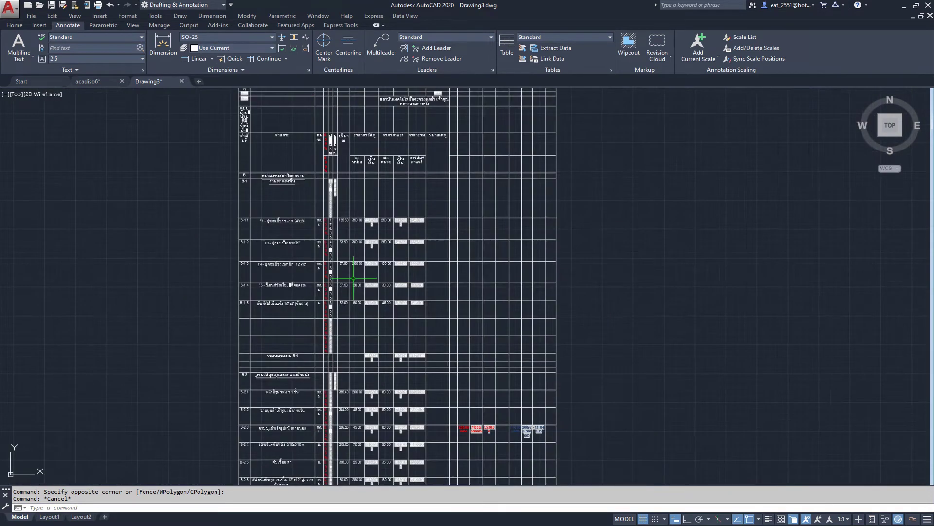
{"action": "mouse_move", "coordinate": [358, 449]}
{"action": "middle_mouse_down"}
{"action": "mouse_move", "coordinate": [362, 188]}
{"action": "mouse_move", "coordinate": [345, 347]}
{"action": "middle_mouse_up"}
{"action": "middle_click_drag", "start_coordinate": [346, 434], "coordinate": [345, 347]}
{"action": "scroll", "coordinate": [345, 347], "scroll_direction": "up", "scroll_amount": 3}
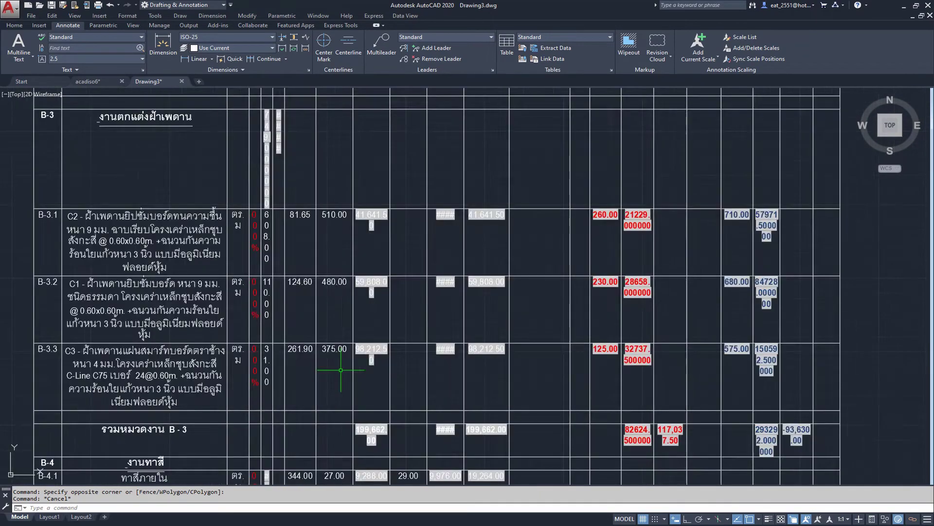
{"action": "scroll", "coordinate": [333, 371], "scroll_direction": "down", "scroll_amount": 3}
{"action": "middle_click_drag", "start_coordinate": [334, 209], "coordinate": [334, 278]}
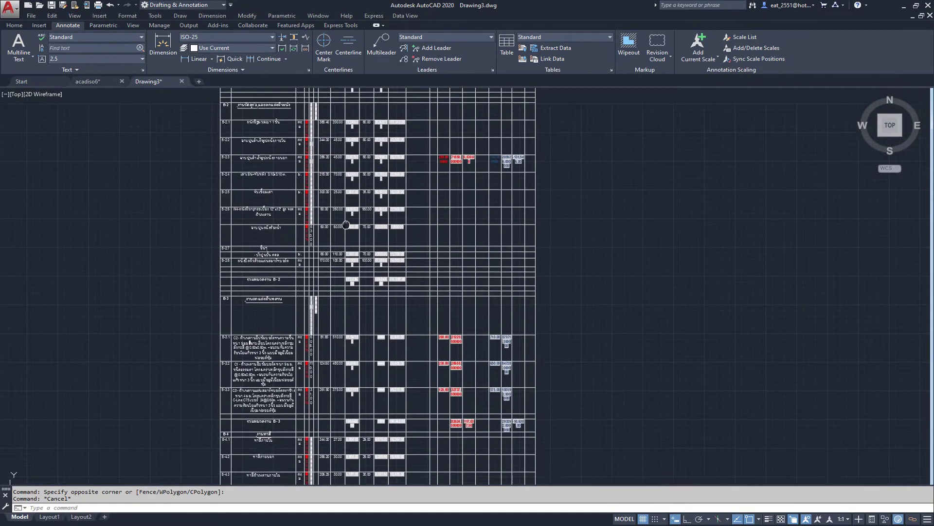
{"action": "mouse_move", "coordinate": [357, 354]}
{"action": "middle_mouse_down"}
{"action": "mouse_move", "coordinate": [357, 236]}
{"action": "mouse_move", "coordinate": [355, 319]}
{"action": "middle_mouse_up"}
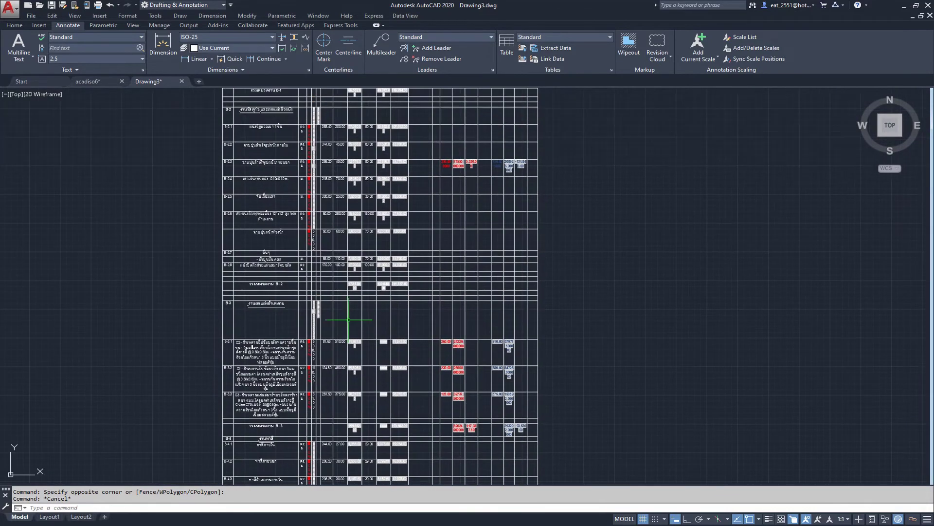
{"action": "scroll", "coordinate": [366, 185], "scroll_direction": "up", "scroll_amount": 4}
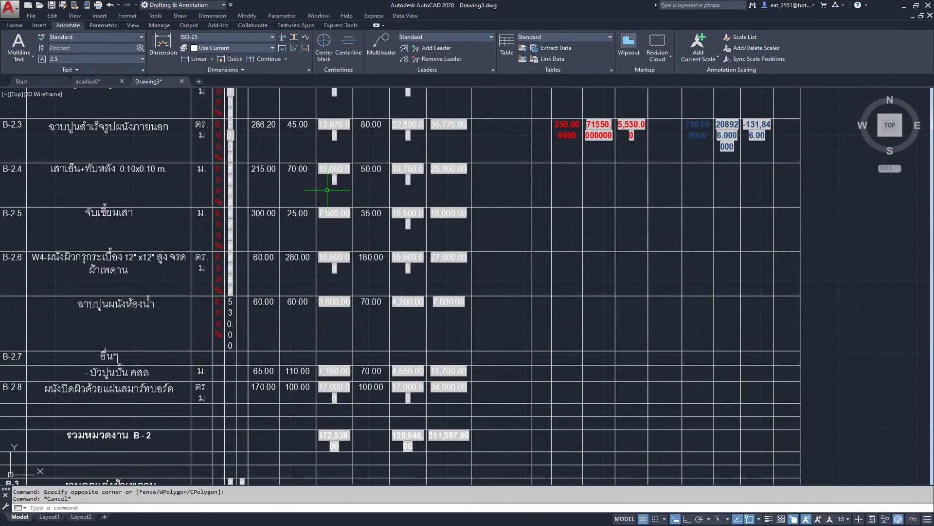
{"action": "middle_click_drag", "start_coordinate": [328, 192], "coordinate": [346, 251]}
{"action": "scroll", "coordinate": [377, 258], "scroll_direction": "up", "scroll_amount": 4}
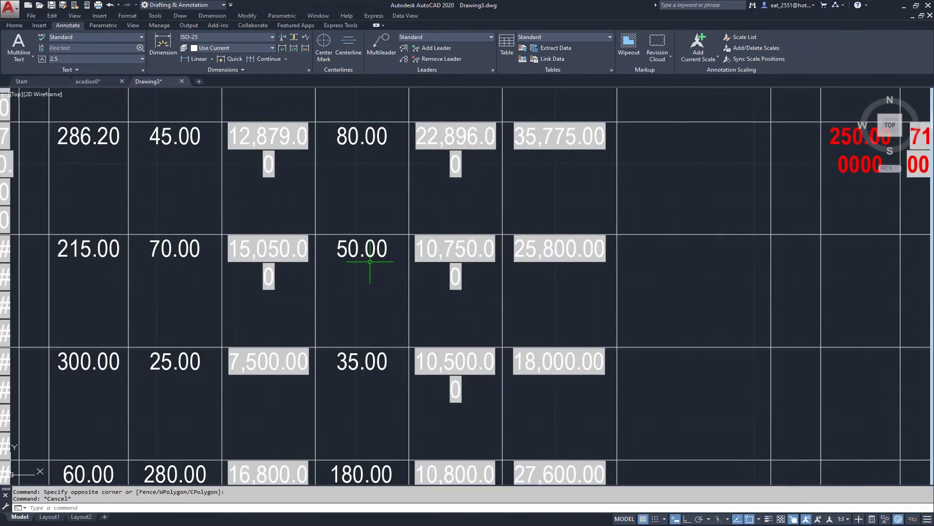
{"action": "scroll", "coordinate": [375, 269], "scroll_direction": "down", "scroll_amount": 2}
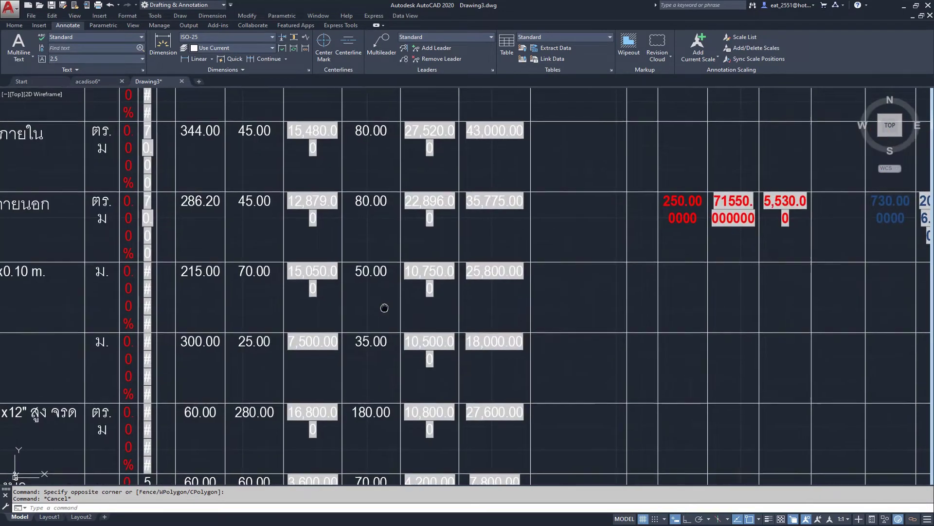
{"action": "middle_click_drag", "start_coordinate": [384, 308], "coordinate": [417, 312]}
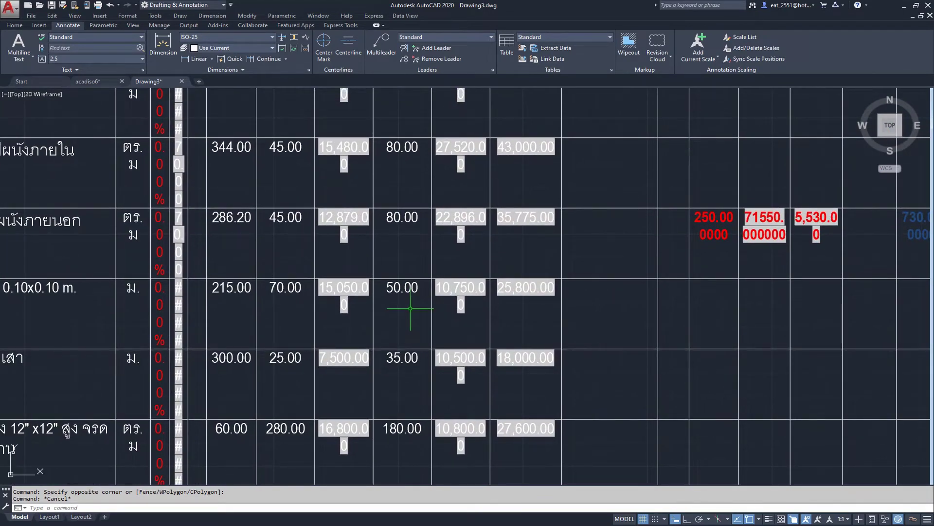
Unlock the 50.00 labour rate cell in row B-2.4
{"action": "left_click", "coordinate": [411, 308]}
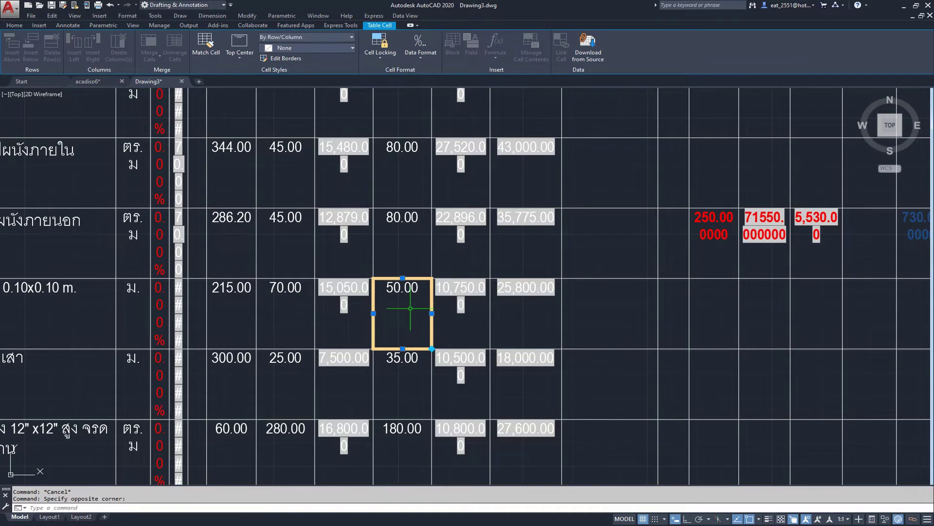
{"action": "left_click", "coordinate": [384, 60]}
{"action": "left_click", "coordinate": [387, 71]}
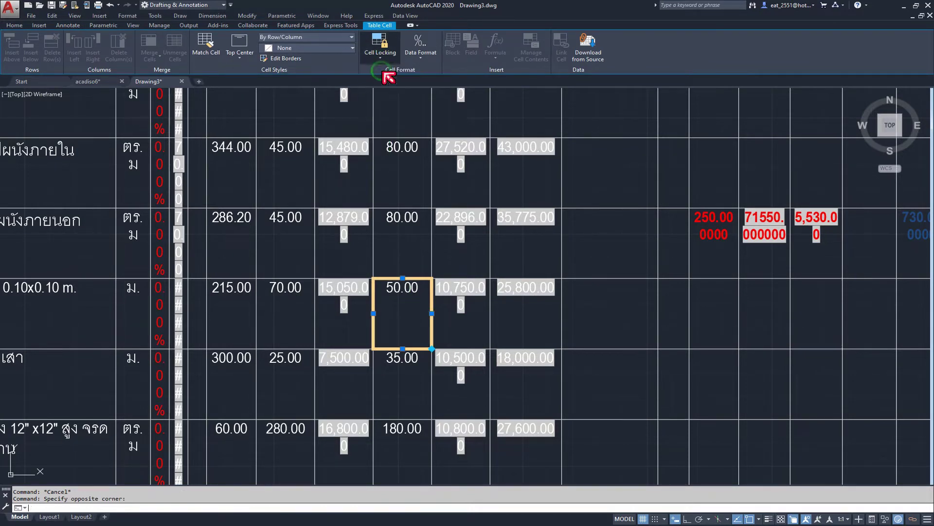
Change the B-2.4 labour rate from 50 to 100, giving totals 21,500.00 and 36,550.00
{"action": "double_click", "coordinate": [403, 291]}
{"action": "key", "text": "Right"}
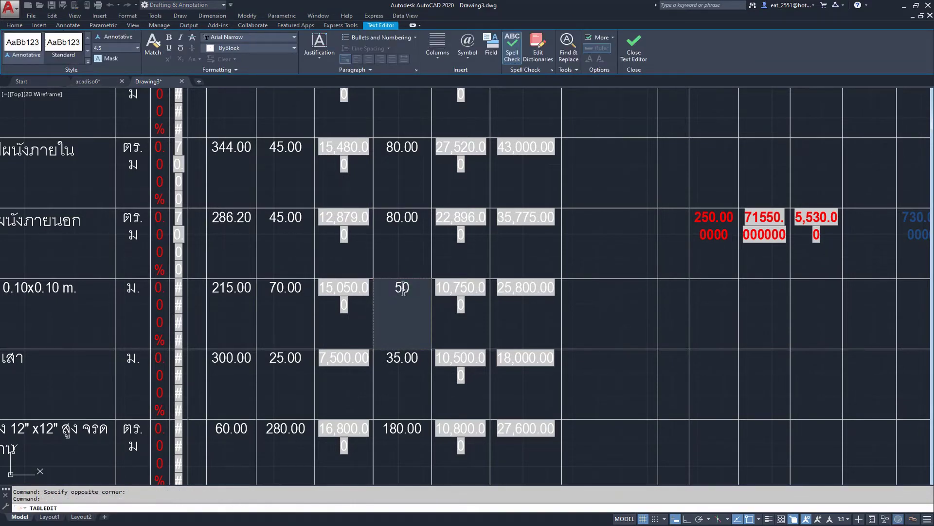
{"action": "key", "text": "Right"}
{"action": "key", "text": "BackSpace"}
{"action": "key", "text": "BackSpace"}
{"action": "type", "text": "1"}
{"action": "type", "text": "00"}
{"action": "left_click", "coordinate": [589, 315]}
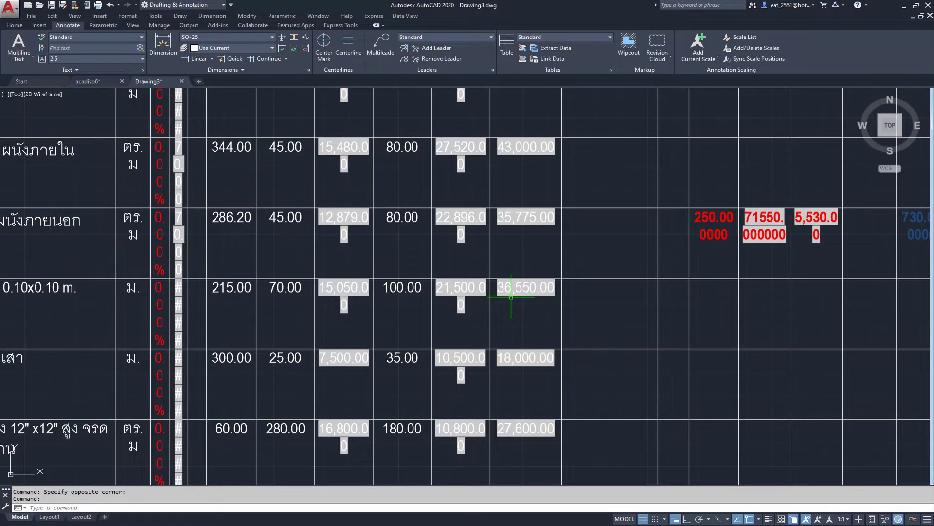
{"action": "middle_click_drag", "start_coordinate": [490, 318], "coordinate": [572, 325]}
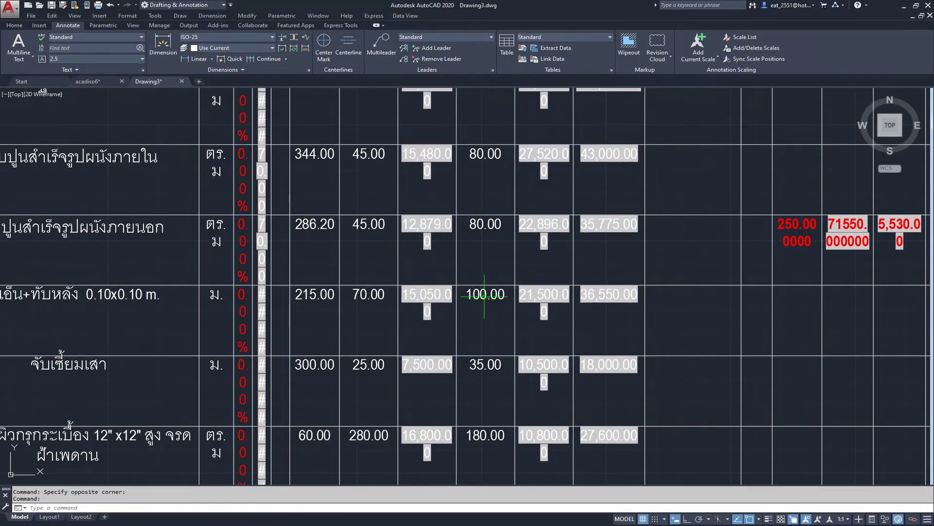
{"action": "scroll", "coordinate": [484, 296], "scroll_direction": "down", "scroll_amount": 2}
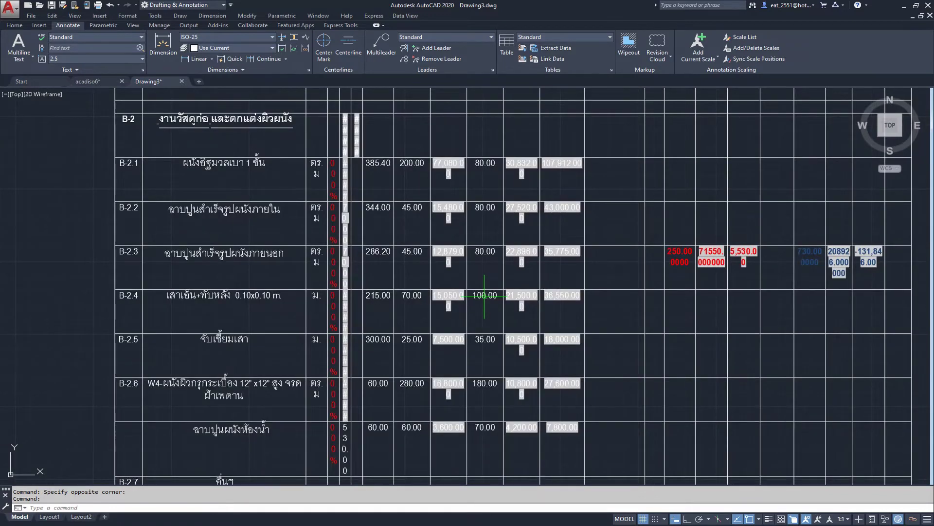
{"action": "middle_click_drag", "start_coordinate": [484, 295], "coordinate": [474, 340]}
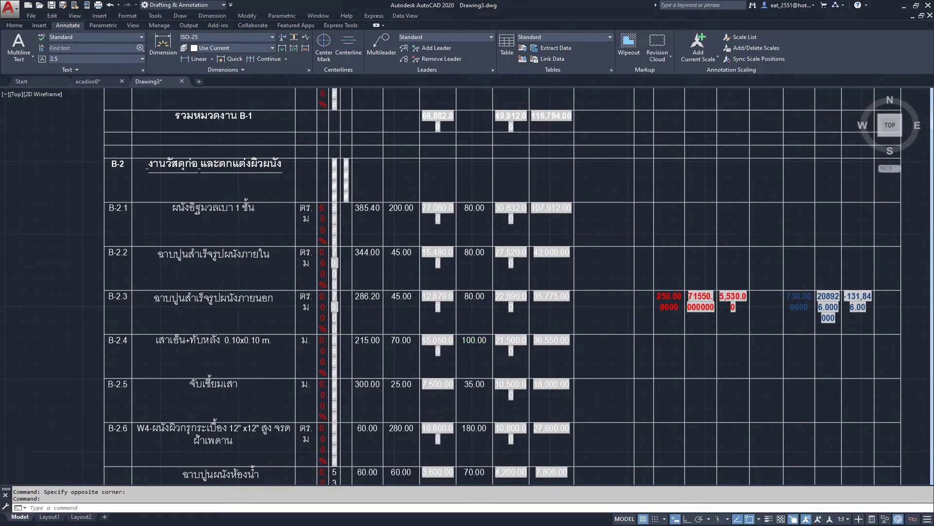
{"action": "scroll", "coordinate": [475, 341], "scroll_direction": "up", "scroll_amount": 2}
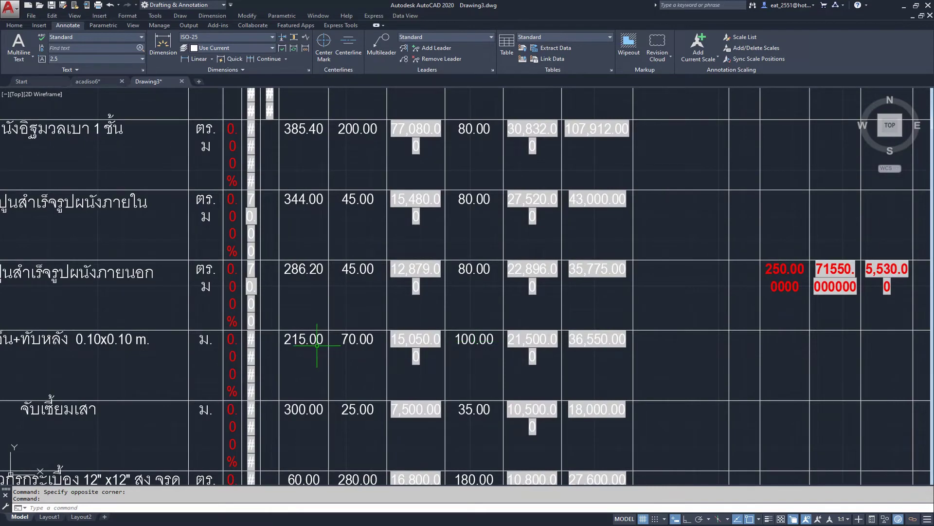
{"action": "scroll", "coordinate": [365, 355], "scroll_direction": "down", "scroll_amount": 2}
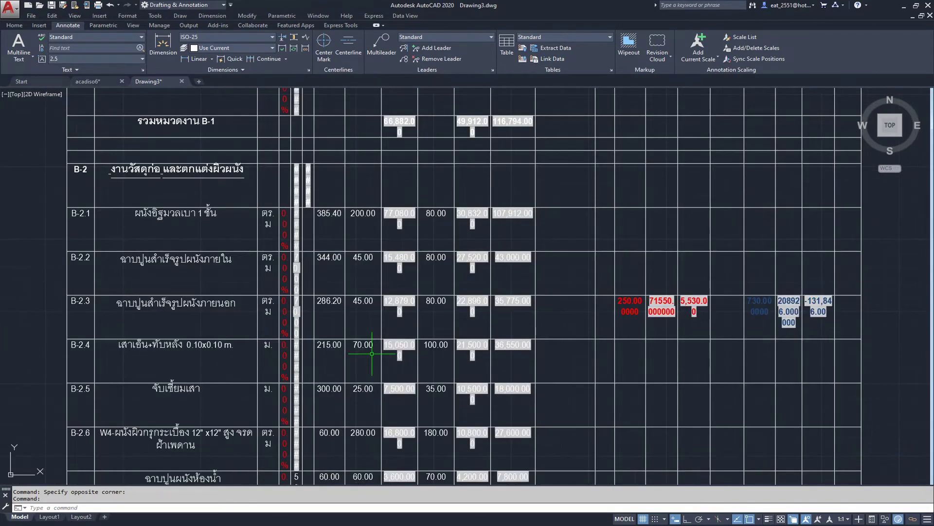
{"action": "middle_click_drag", "start_coordinate": [365, 355], "coordinate": [389, 427]}
{"action": "scroll", "coordinate": [385, 421], "scroll_direction": "down", "scroll_amount": 2}
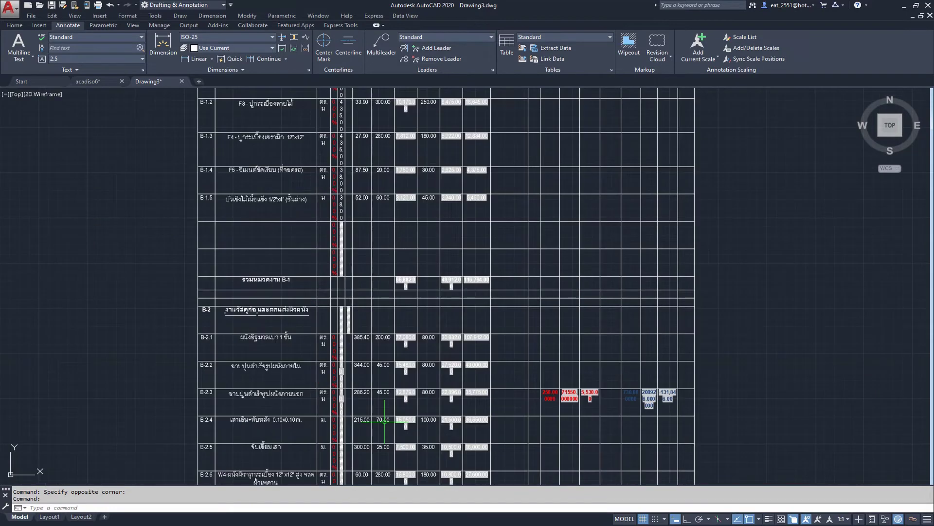
{"action": "scroll", "coordinate": [385, 421], "scroll_direction": "up", "scroll_amount": 4}
{"action": "middle_click_drag", "start_coordinate": [477, 439], "coordinate": [481, 364]}
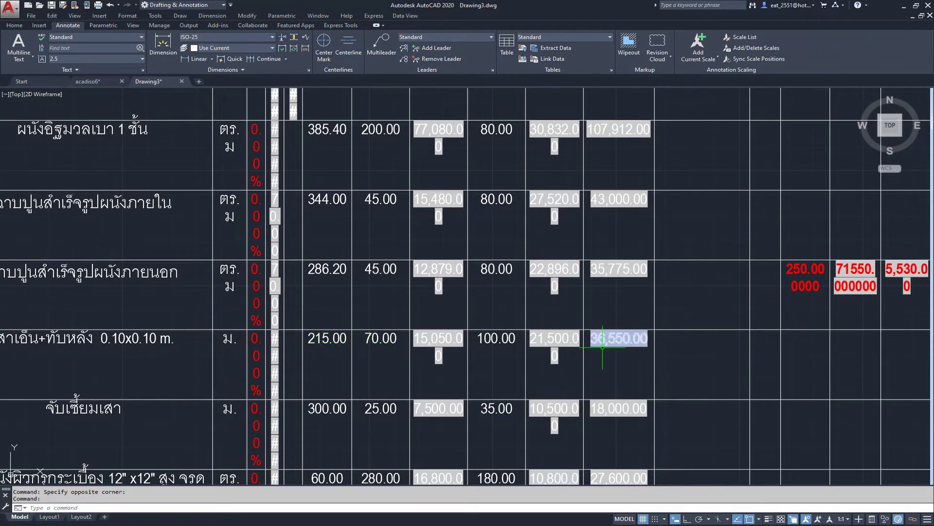
{"action": "scroll", "coordinate": [516, 297], "scroll_direction": "down", "scroll_amount": 2}
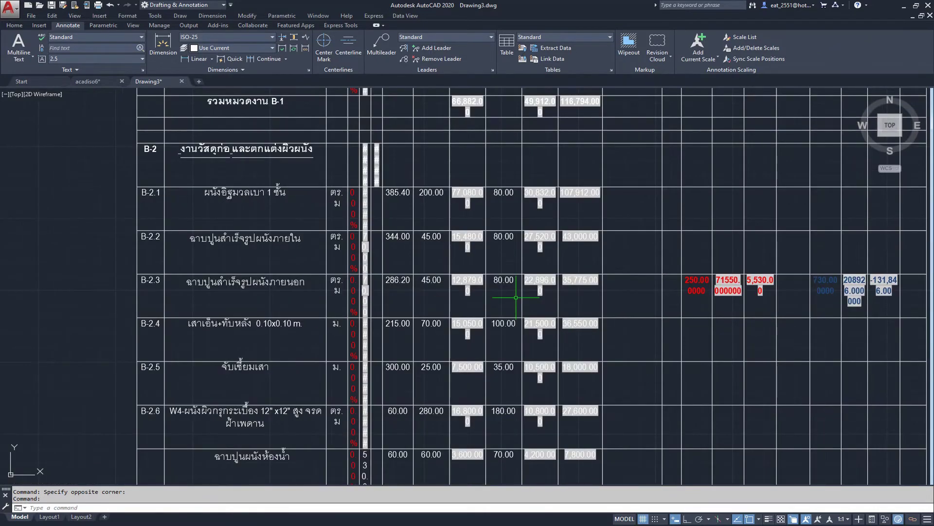
{"action": "scroll", "coordinate": [271, 272], "scroll_direction": "down", "scroll_amount": 2}
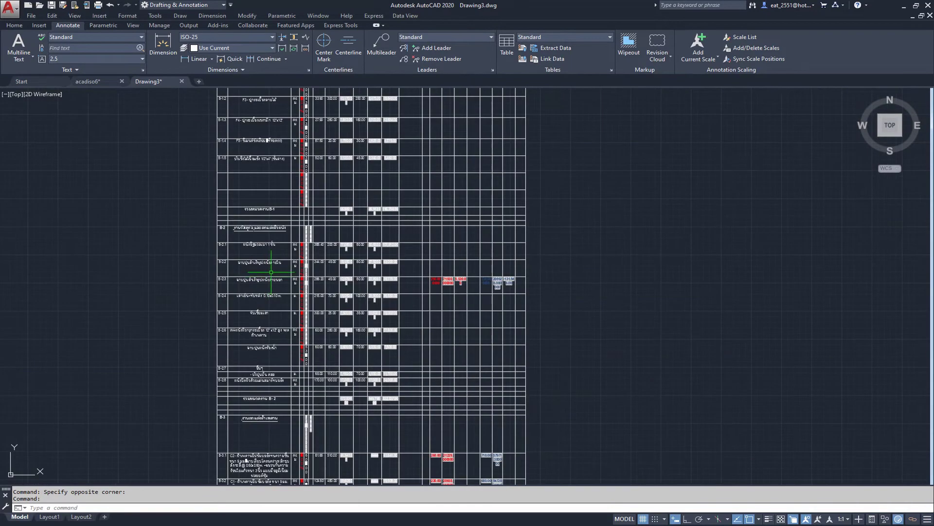
{"action": "middle_click_drag", "start_coordinate": [381, 296], "coordinate": [434, 191]}
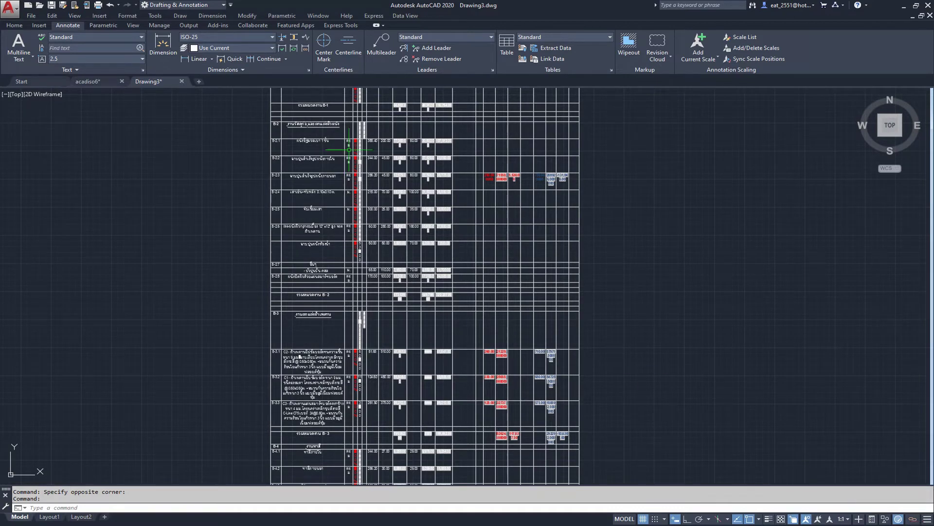
{"action": "scroll", "coordinate": [425, 196], "scroll_direction": "down", "scroll_amount": 1}
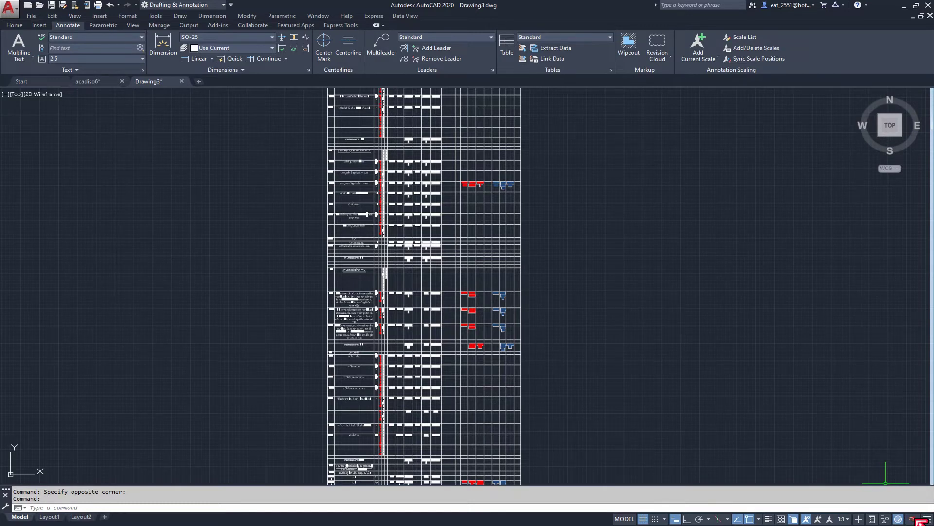
Check the data link options, then bring the whole linked table into view
{"action": "right_click", "coordinate": [919, 522]}
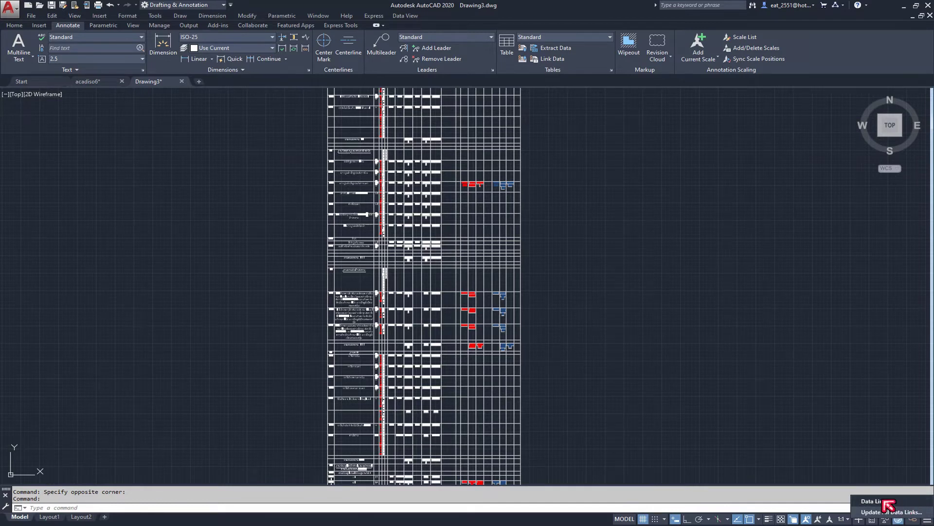
{"action": "left_click", "coordinate": [883, 502]}
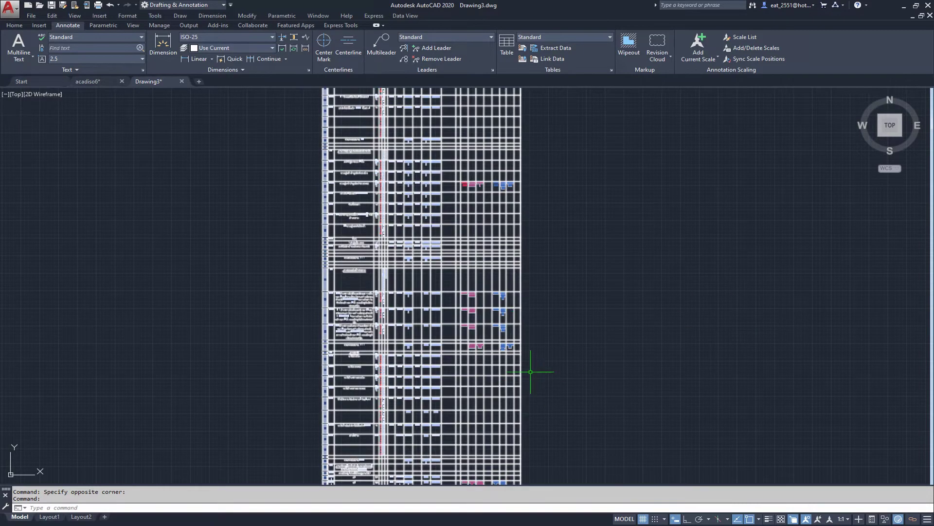
{"action": "scroll", "coordinate": [539, 309], "scroll_direction": "down", "scroll_amount": 4}
{"action": "middle_click_drag", "start_coordinate": [538, 309], "coordinate": [569, 277]}
{"action": "scroll", "coordinate": [565, 262], "scroll_direction": "down", "scroll_amount": 2}
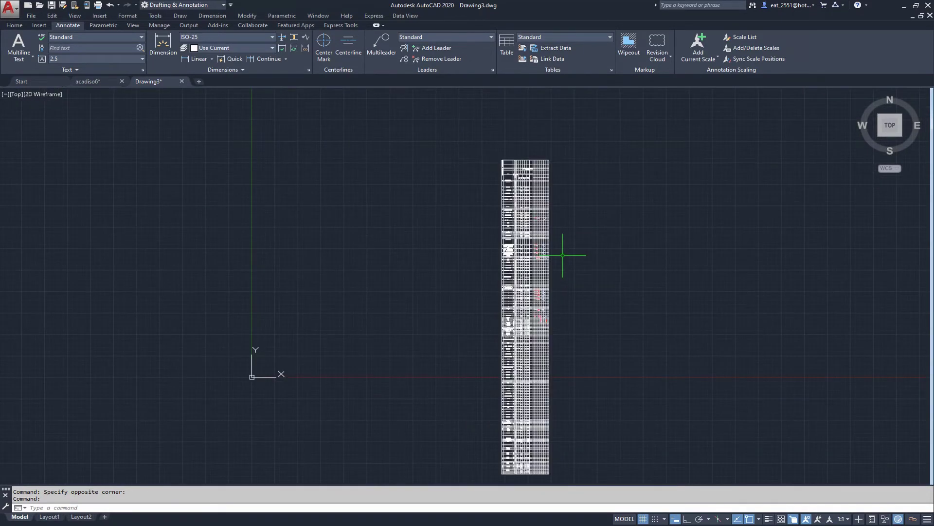
{"action": "scroll", "coordinate": [563, 307], "scroll_direction": "down", "scroll_amount": 1}
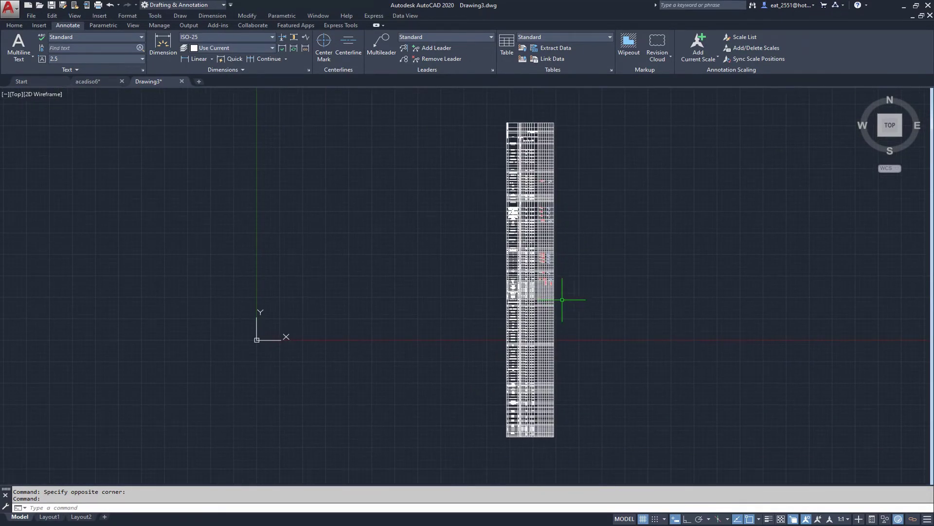
Write the table's data back to the linked Excel workbook and clear the selection
{"action": "left_click", "coordinate": [539, 315]}
{"action": "right_click", "coordinate": [539, 315]}
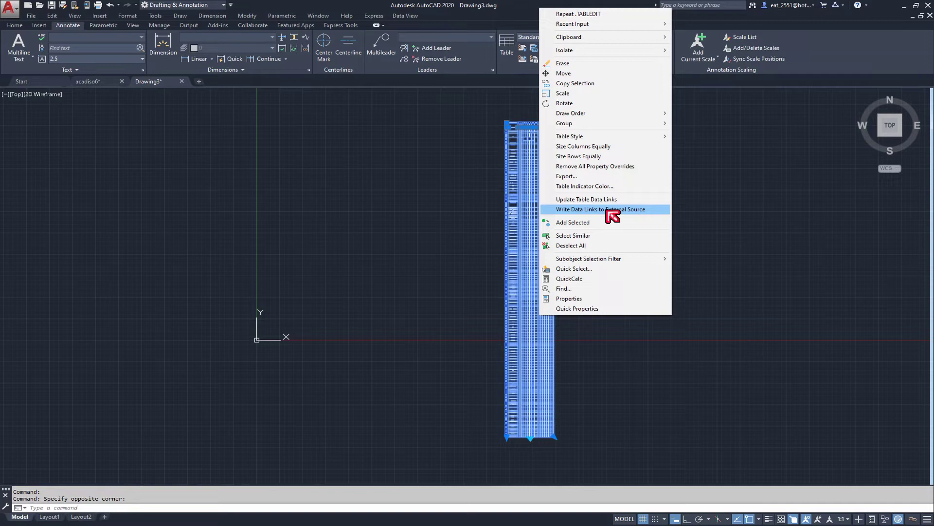
{"action": "left_click", "coordinate": [608, 210]}
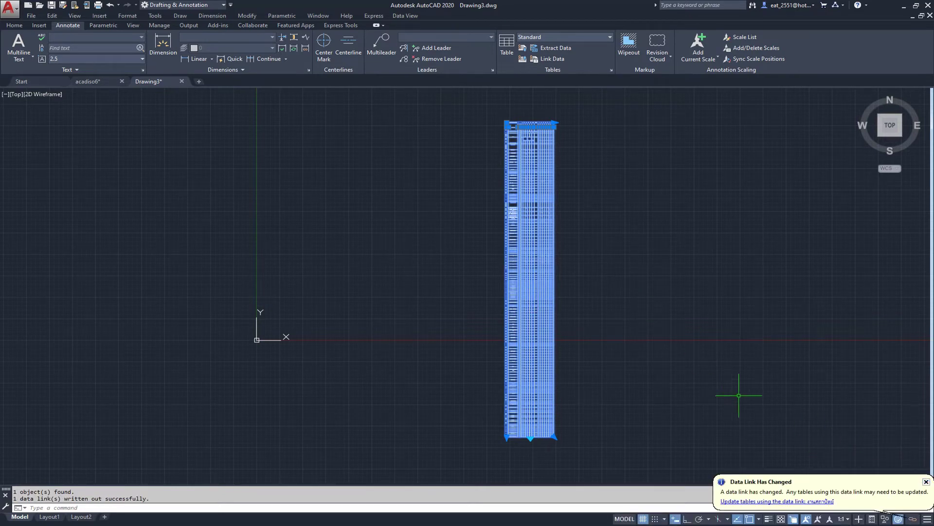
{"action": "left_click", "coordinate": [927, 482]}
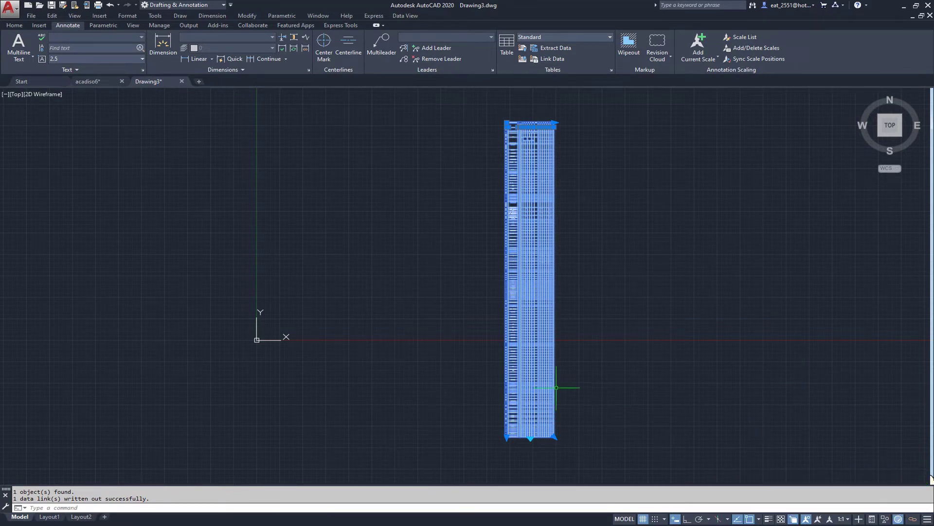
{"action": "key", "text": "Escape"}
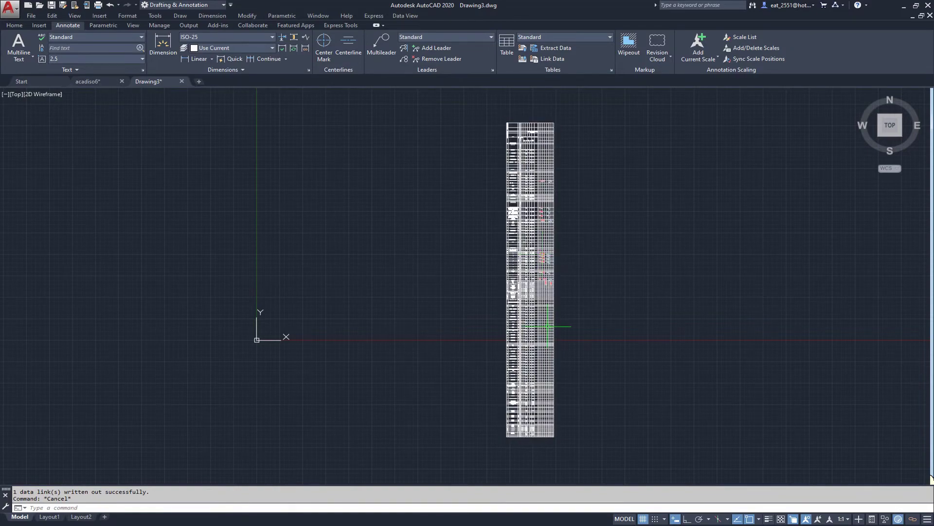
{"action": "scroll", "coordinate": [545, 324], "scroll_direction": "up", "scroll_amount": 6}
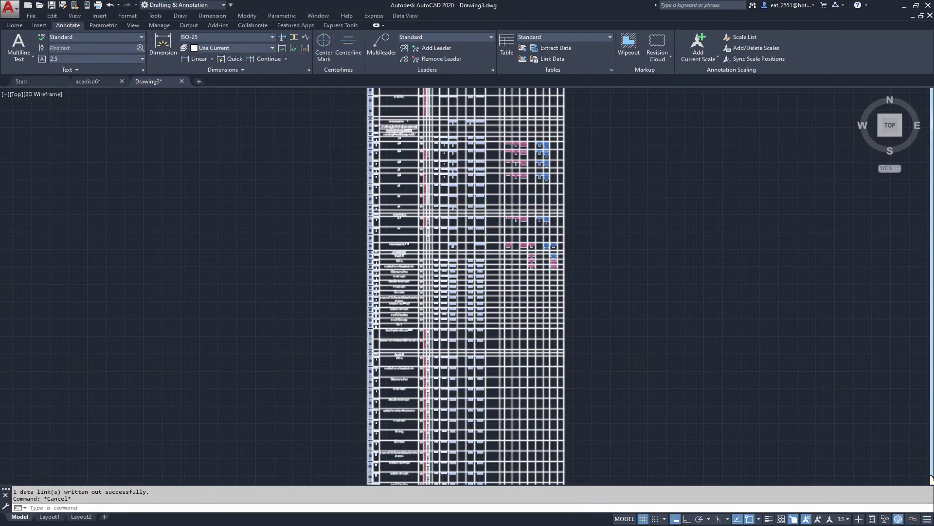
{"action": "scroll", "coordinate": [499, 248], "scroll_direction": "up", "scroll_amount": 5}
{"action": "scroll", "coordinate": [499, 248], "scroll_direction": "down", "scroll_amount": 2}
{"action": "scroll", "coordinate": [499, 249], "scroll_direction": "down", "scroll_amount": 1}
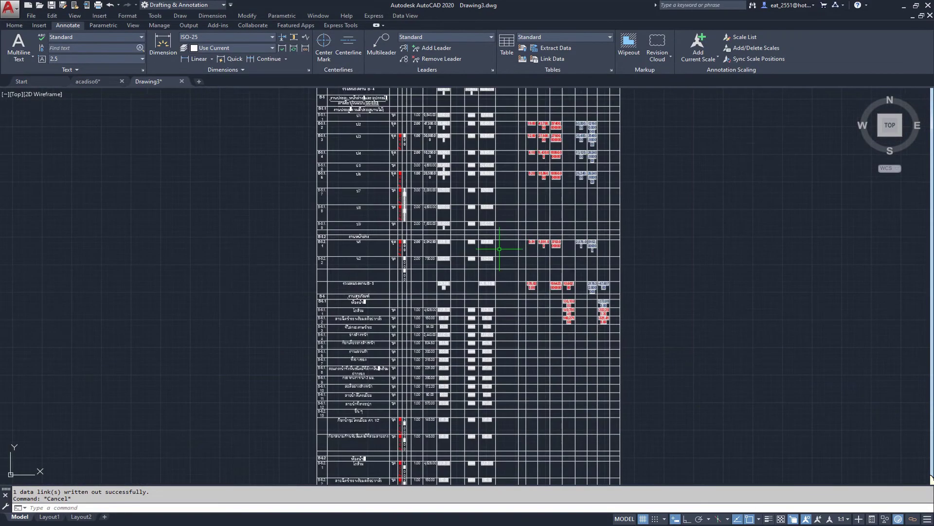
{"action": "scroll", "coordinate": [467, 249], "scroll_direction": "down", "scroll_amount": 1}
{"action": "scroll", "coordinate": [442, 249], "scroll_direction": "down", "scroll_amount": 1}
{"action": "middle_click_drag", "start_coordinate": [436, 227], "coordinate": [406, 374]}
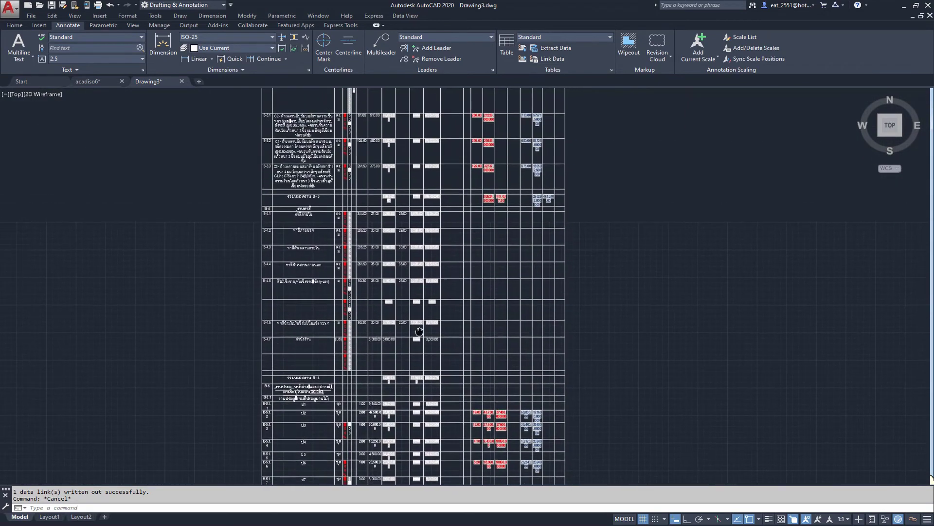
{"action": "scroll", "coordinate": [398, 309], "scroll_direction": "up", "scroll_amount": 3}
{"action": "scroll", "coordinate": [396, 309], "scroll_direction": "down", "scroll_amount": 2}
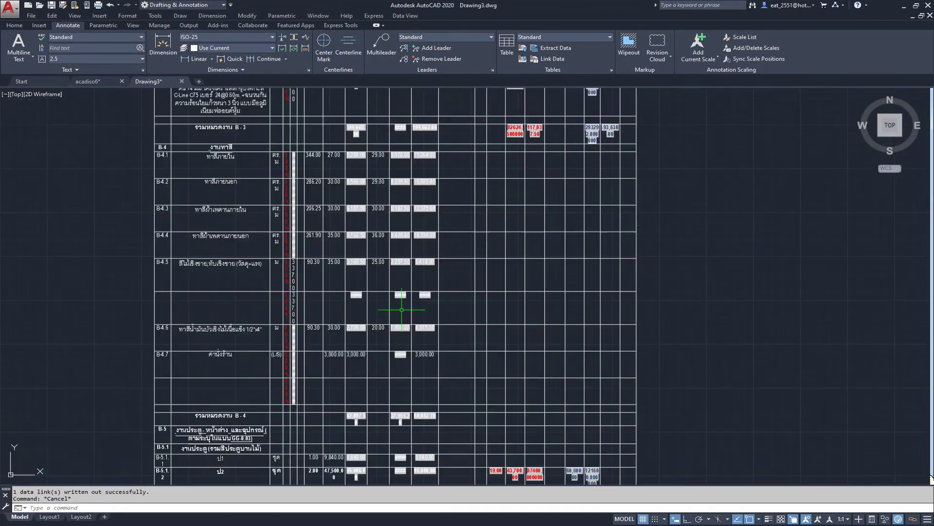
{"action": "middle_click_drag", "start_coordinate": [395, 146], "coordinate": [392, 438]}
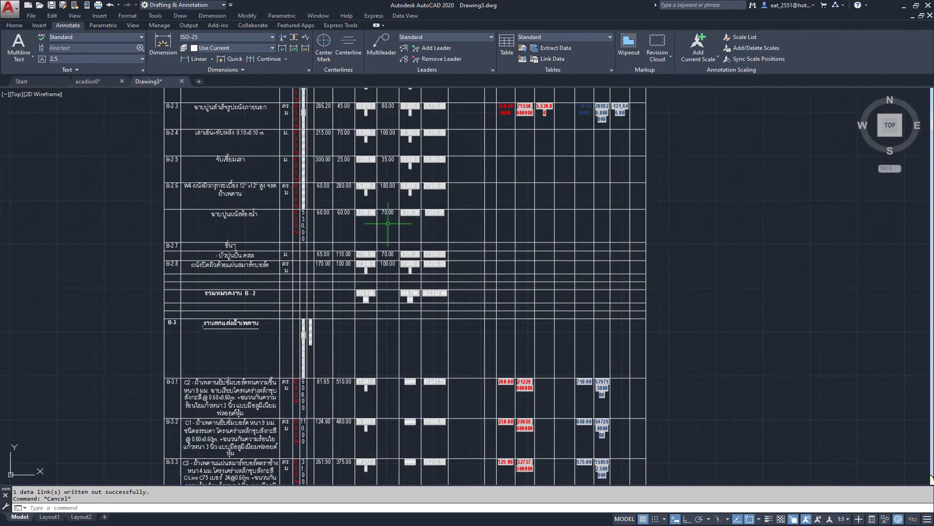
{"action": "middle_click_drag", "start_coordinate": [388, 211], "coordinate": [375, 414]}
{"action": "left_click", "coordinate": [371, 317]}
{"action": "scroll", "coordinate": [371, 317], "scroll_direction": "up", "scroll_amount": 2}
{"action": "scroll", "coordinate": [368, 307], "scroll_direction": "up", "scroll_amount": 1}
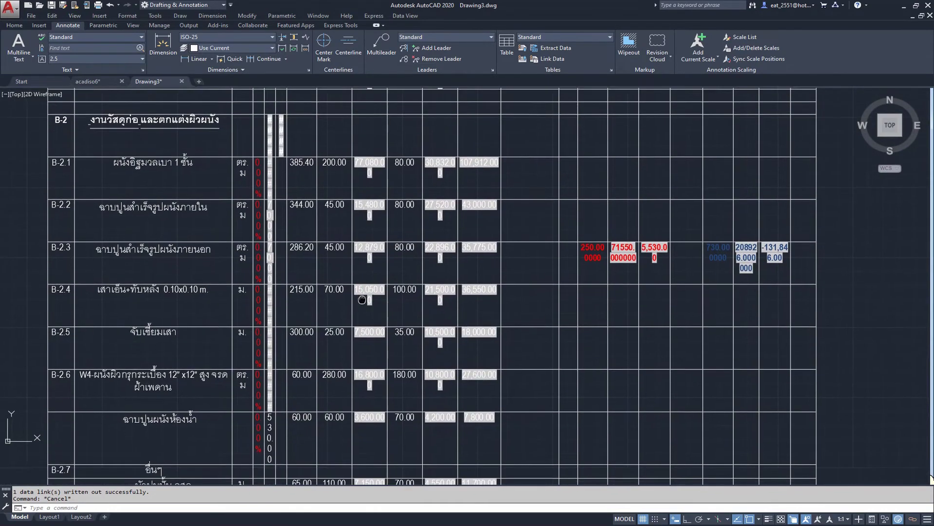
{"action": "left_click", "coordinate": [438, 291]}
{"action": "key", "text": "Escape"}
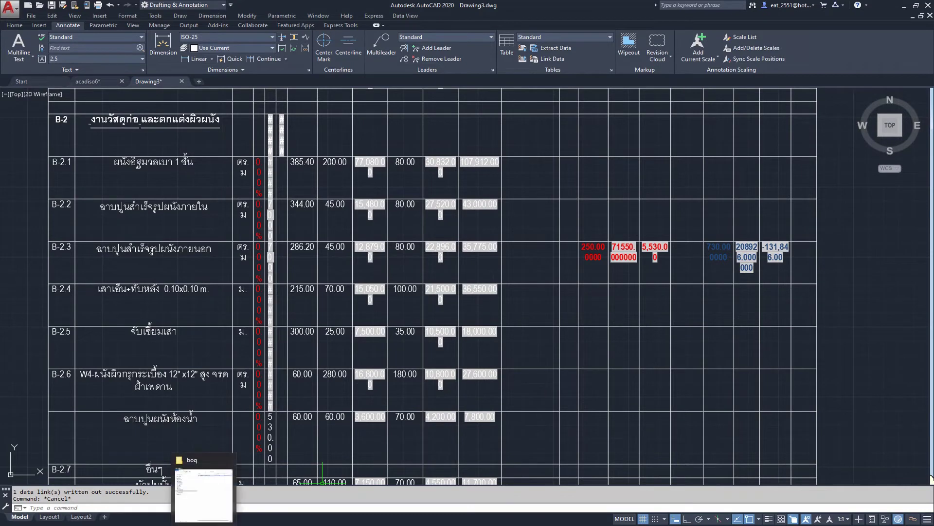
Open the BOQ .xlsx workbook from the boq folder and dismiss the activation notice
{"action": "left_click", "coordinate": [203, 493]}
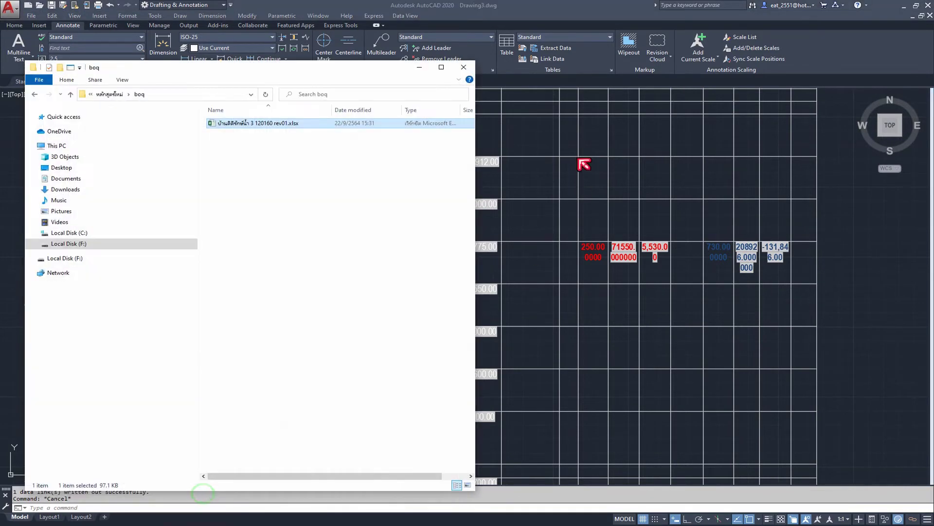
{"action": "double_click", "coordinate": [299, 125]}
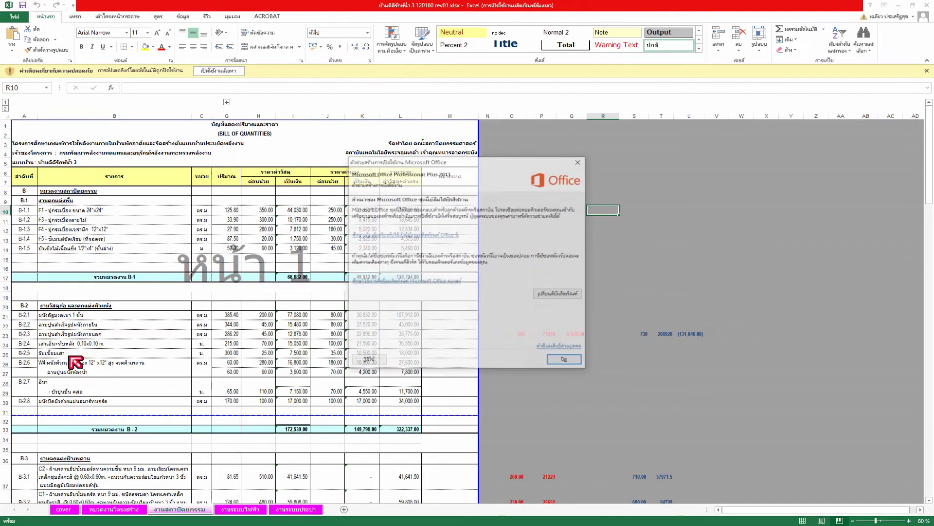
{"action": "left_click", "coordinate": [577, 163]}
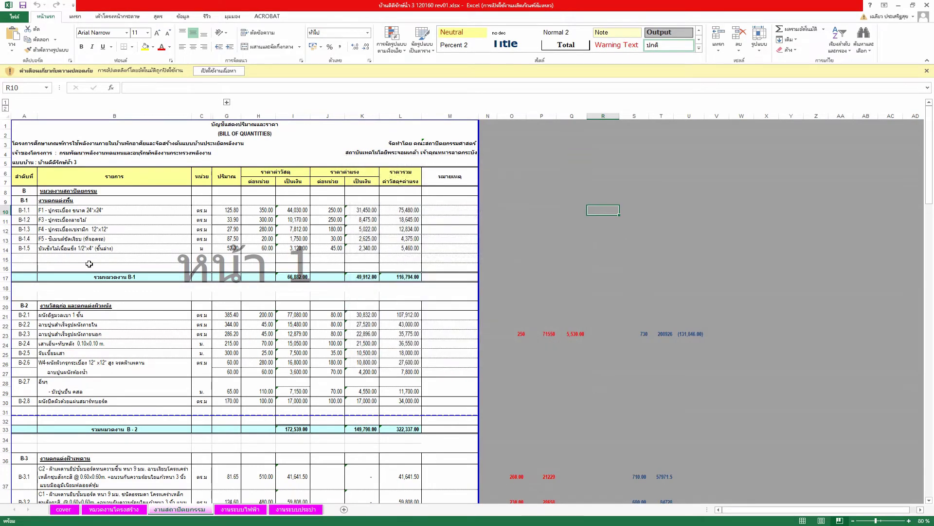
Change J24's B-2.4 labour price from 100 to 50, then close Excel
{"action": "left_click", "coordinate": [327, 345]}
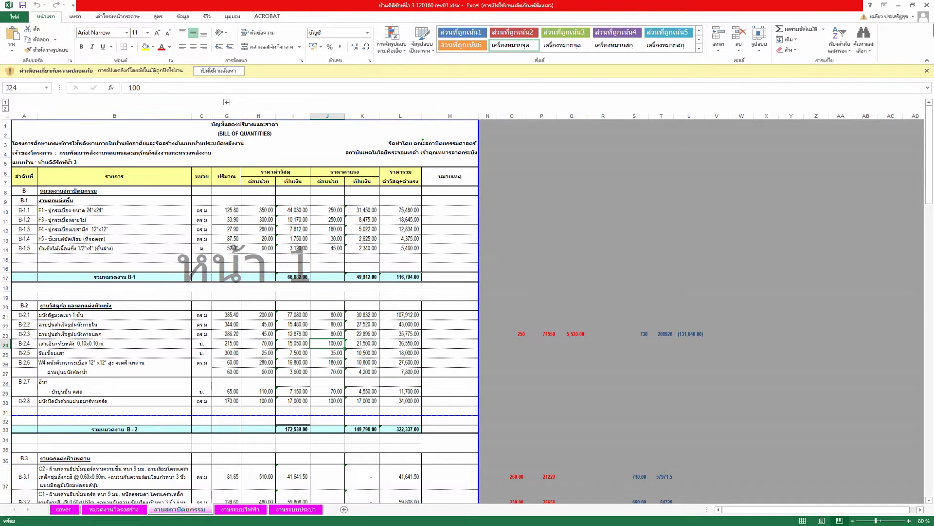
{"action": "left_click", "coordinate": [927, 71]}
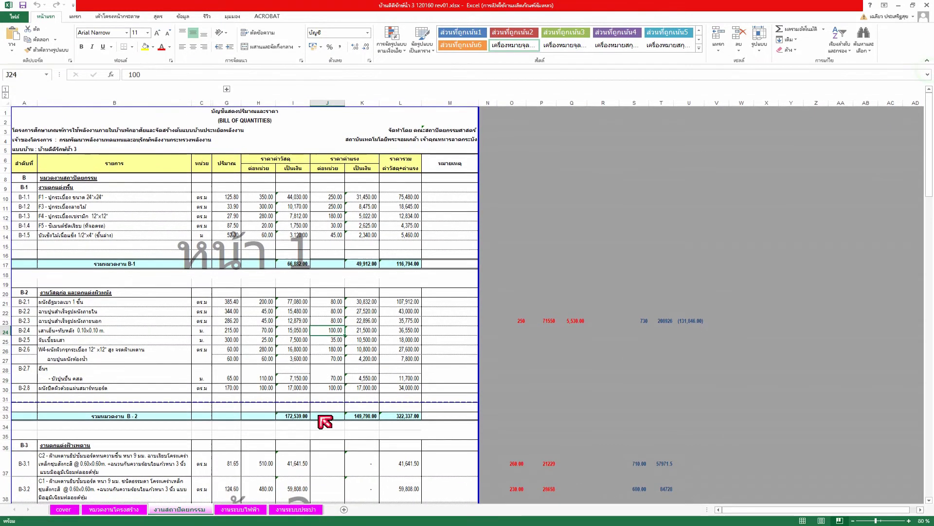
{"action": "double_click", "coordinate": [333, 331]}
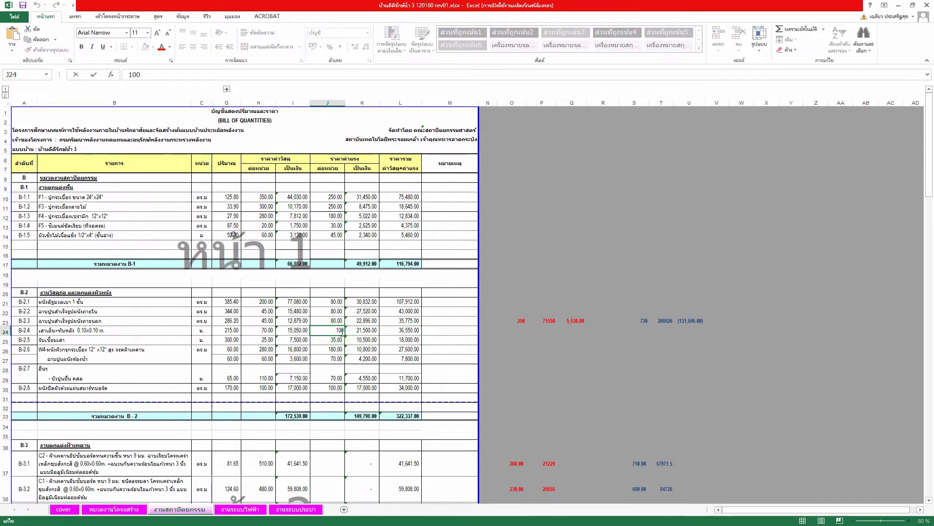
{"action": "key", "text": "BackSpace"}
{"action": "key", "text": "BackSpace"}
{"action": "type", "text": "50"}
{"action": "key", "text": "Return"}
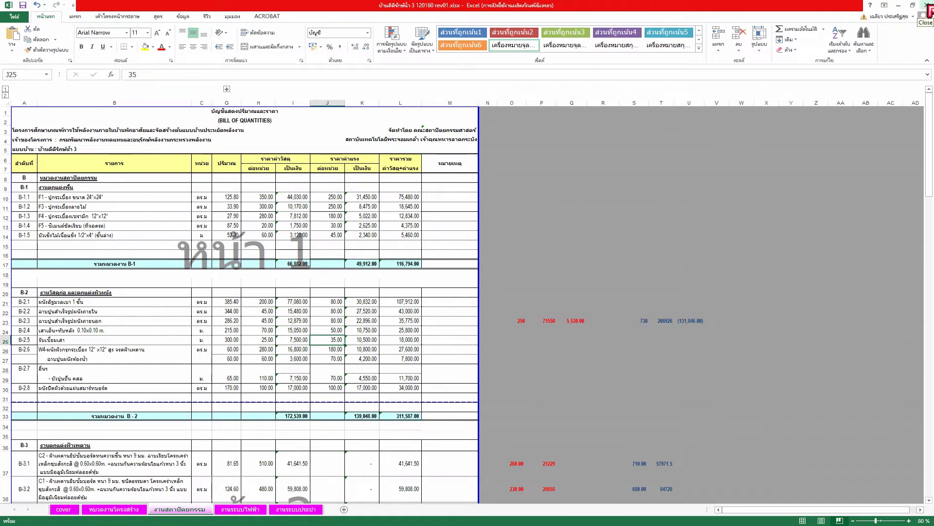
{"action": "left_click", "coordinate": [931, 9]}
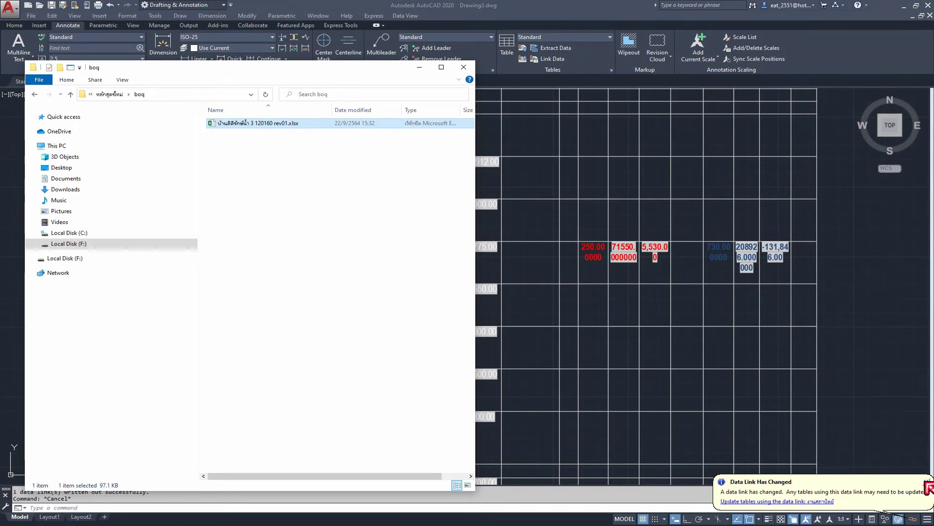
Minimize File Explorer, dismiss the 'Data Link Has Changed' notice, and zoom to the B-2 rows
{"action": "left_click", "coordinate": [425, 68]}
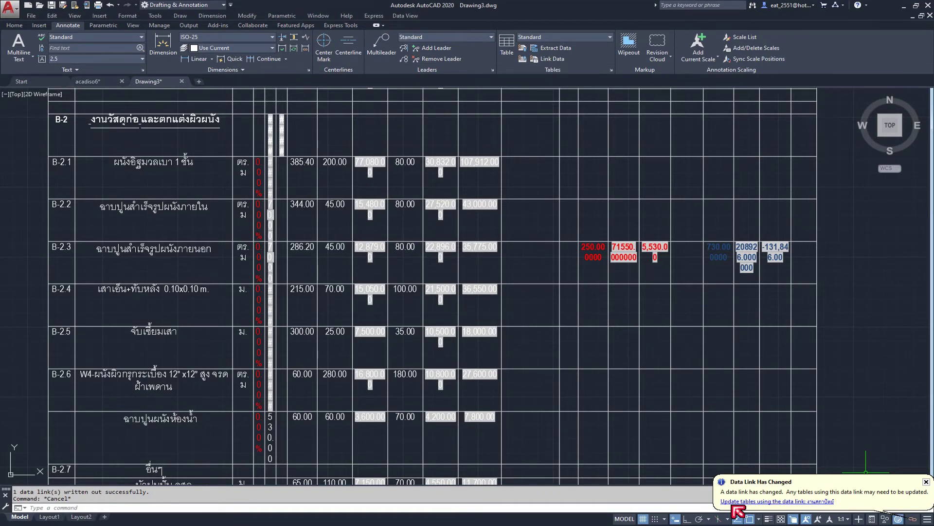
{"action": "left_click", "coordinate": [926, 481]}
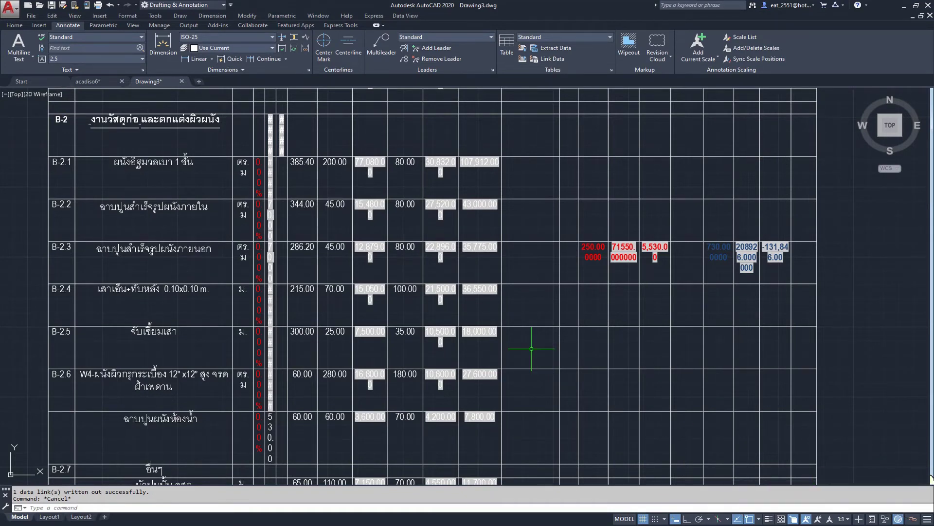
{"action": "scroll", "coordinate": [519, 292], "scroll_direction": "down", "scroll_amount": 4}
{"action": "scroll", "coordinate": [484, 303], "scroll_direction": "up", "scroll_amount": 3}
{"action": "scroll", "coordinate": [484, 302], "scroll_direction": "up", "scroll_amount": 1}
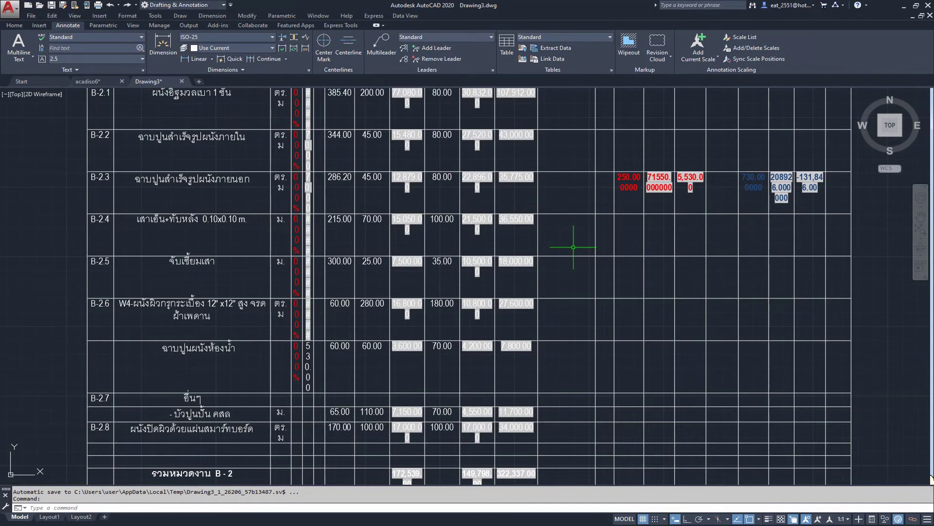
Select the entire BOQ table and run Update Table Data Links to pull in the Excel edits
{"action": "left_click", "coordinate": [574, 253]}
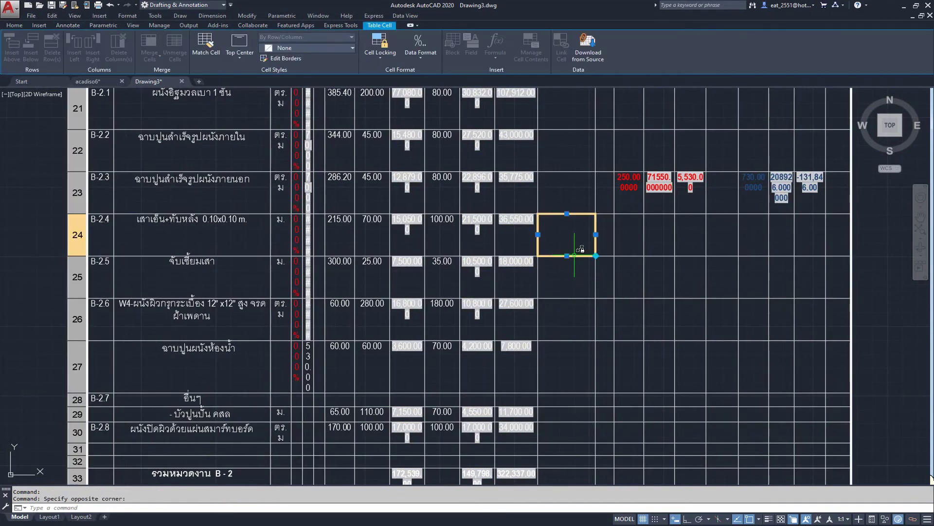
{"action": "key", "text": "Escape"}
{"action": "scroll", "coordinate": [567, 321], "scroll_direction": "down", "scroll_amount": 5}
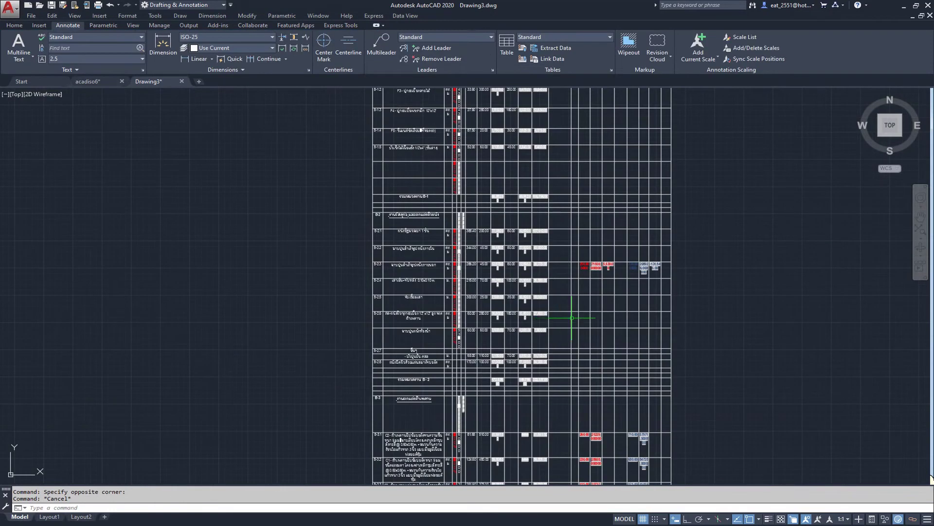
{"action": "left_click", "coordinate": [650, 314]}
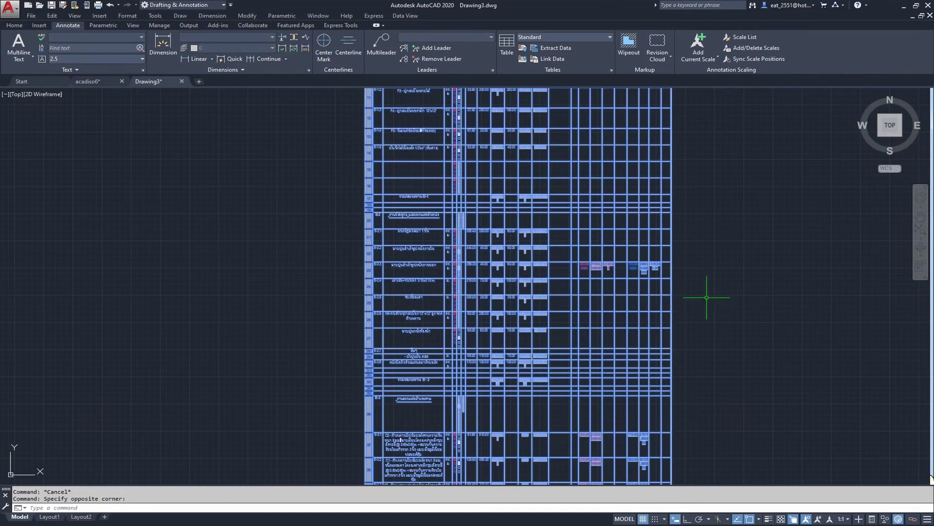
{"action": "right_click", "coordinate": [619, 306]}
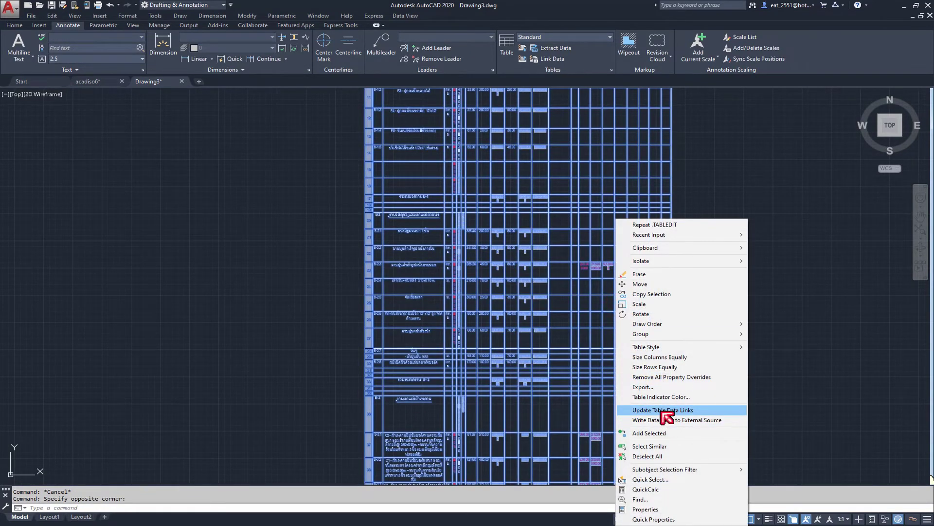
{"action": "left_click", "coordinate": [663, 411]}
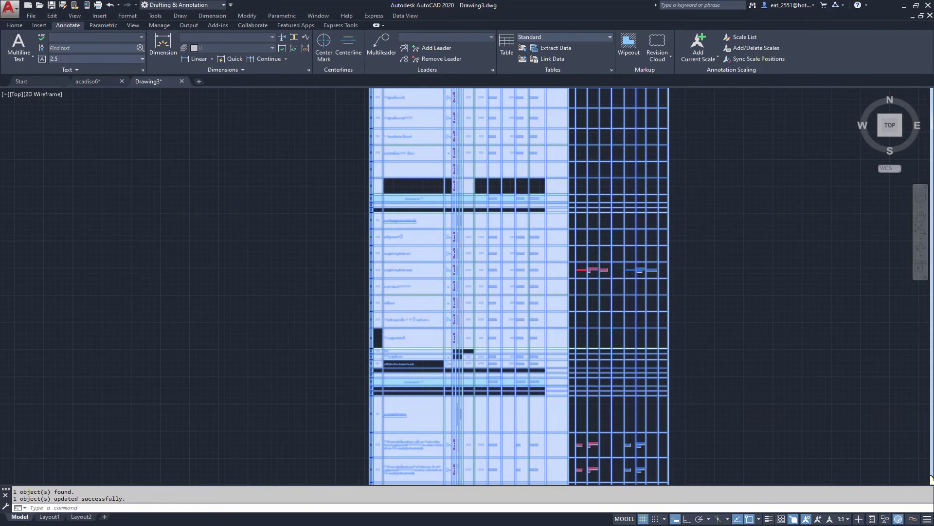
Zoom out and pan so the whole refreshed BOQ table fills the screen
{"action": "scroll", "coordinate": [455, 276], "scroll_direction": "down", "scroll_amount": 4}
{"action": "scroll", "coordinate": [435, 293], "scroll_direction": "down", "scroll_amount": 3}
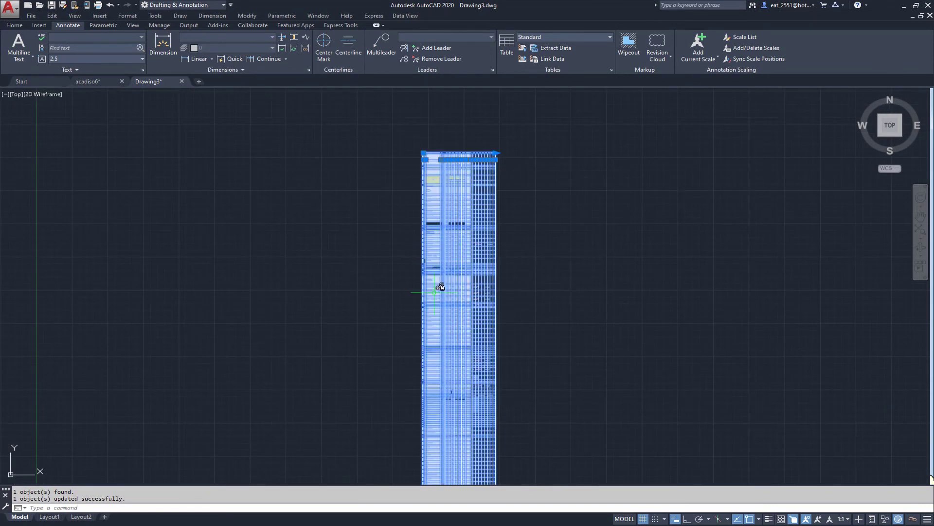
{"action": "middle_click_drag", "start_coordinate": [441, 288], "coordinate": [445, 236]}
{"action": "scroll", "coordinate": [449, 249], "scroll_direction": "down", "scroll_amount": 2}
{"action": "scroll", "coordinate": [448, 248], "scroll_direction": "up", "scroll_amount": 2}
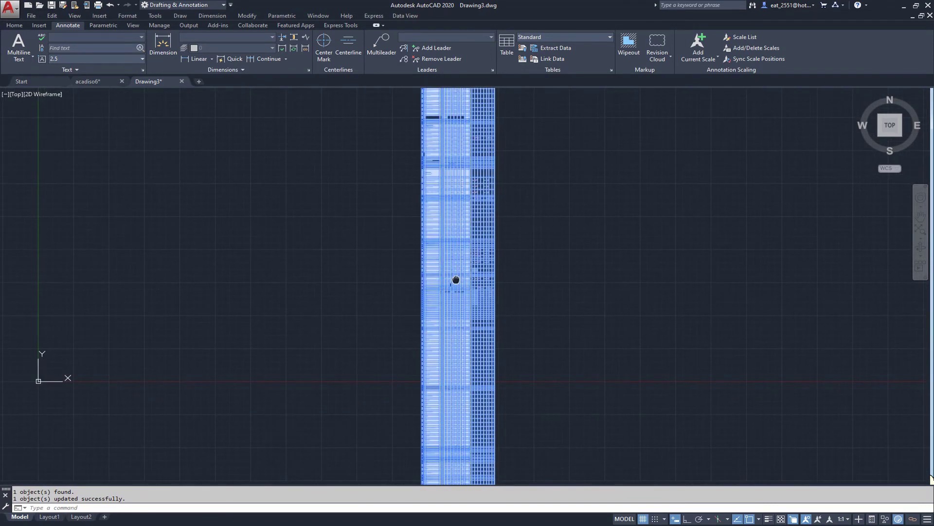
{"action": "scroll", "coordinate": [456, 279], "scroll_direction": "down", "scroll_amount": 1}
Apply an option from the table's right-click menu, deselect the table, and zoom in on the B-2 rows
{"action": "right_click", "coordinate": [455, 214]}
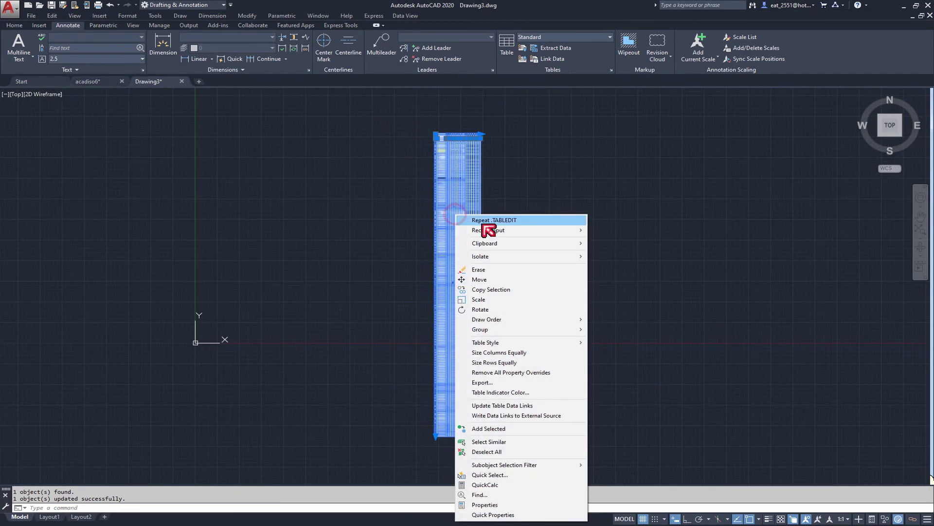
{"action": "left_click", "coordinate": [509, 373]}
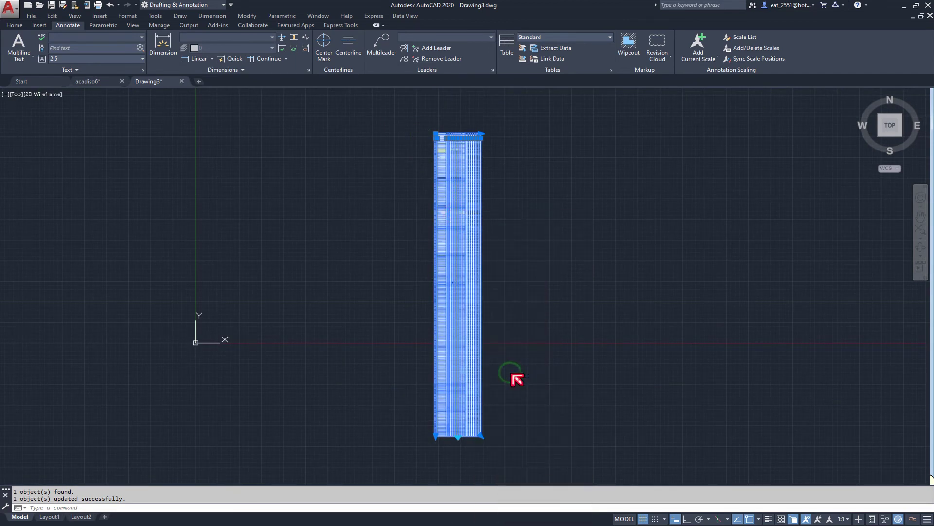
{"action": "key", "text": "Escape"}
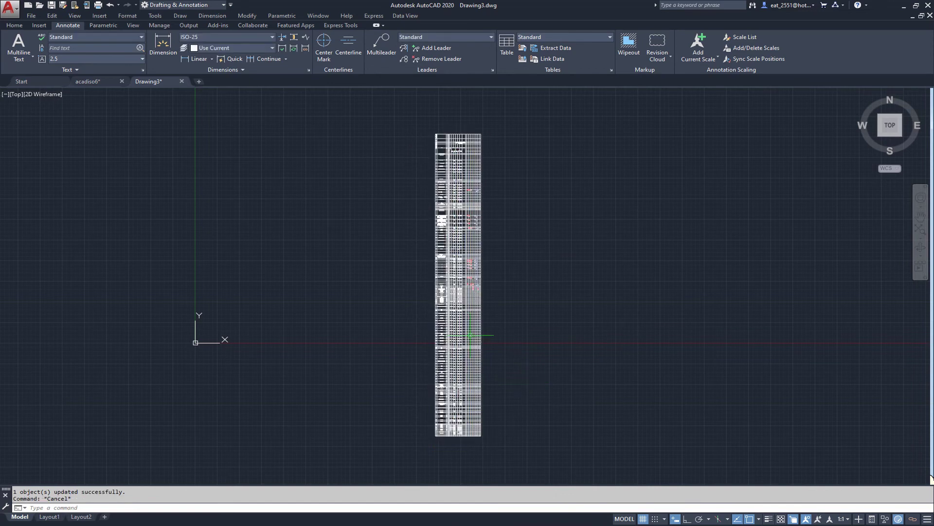
{"action": "scroll", "coordinate": [470, 335], "scroll_direction": "up", "scroll_amount": 6}
{"action": "scroll", "coordinate": [491, 448], "scroll_direction": "down", "scroll_amount": 1}
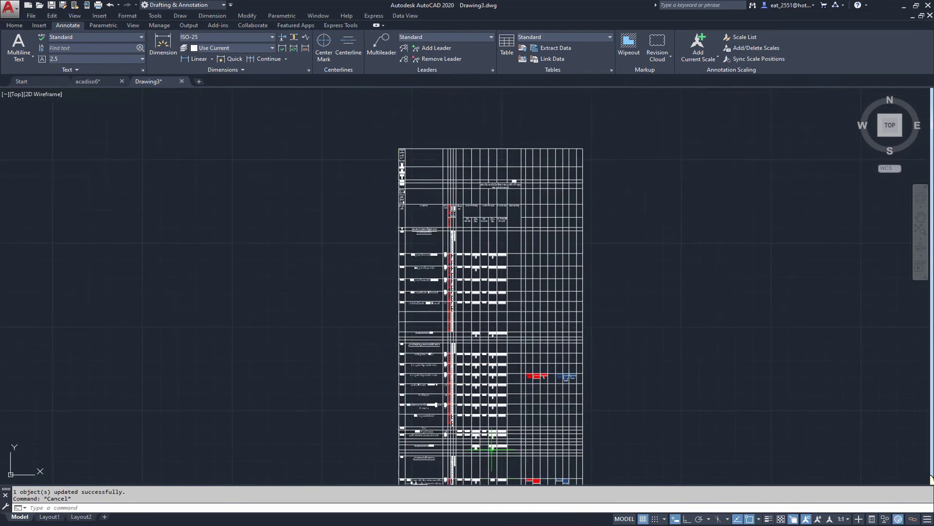
{"action": "scroll", "coordinate": [492, 448], "scroll_direction": "up", "scroll_amount": 3}
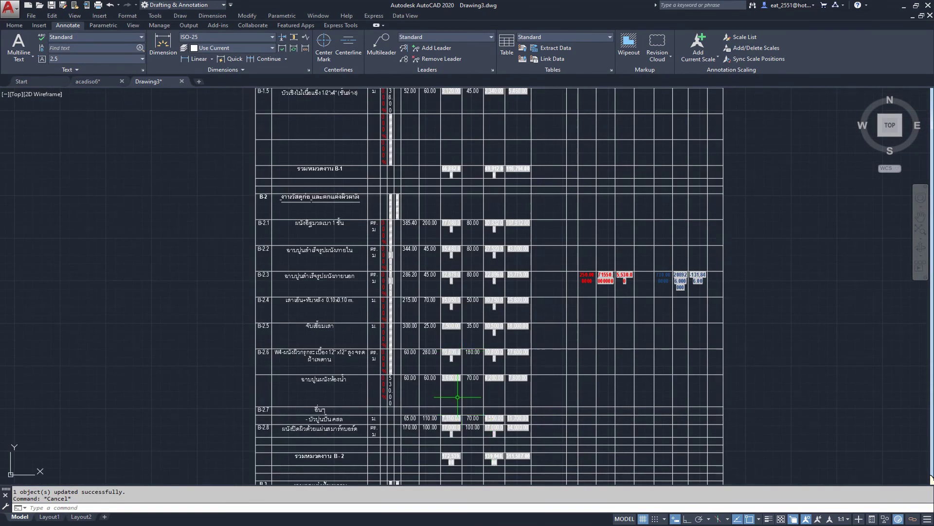
{"action": "middle_click_drag", "start_coordinate": [457, 398], "coordinate": [411, 221]}
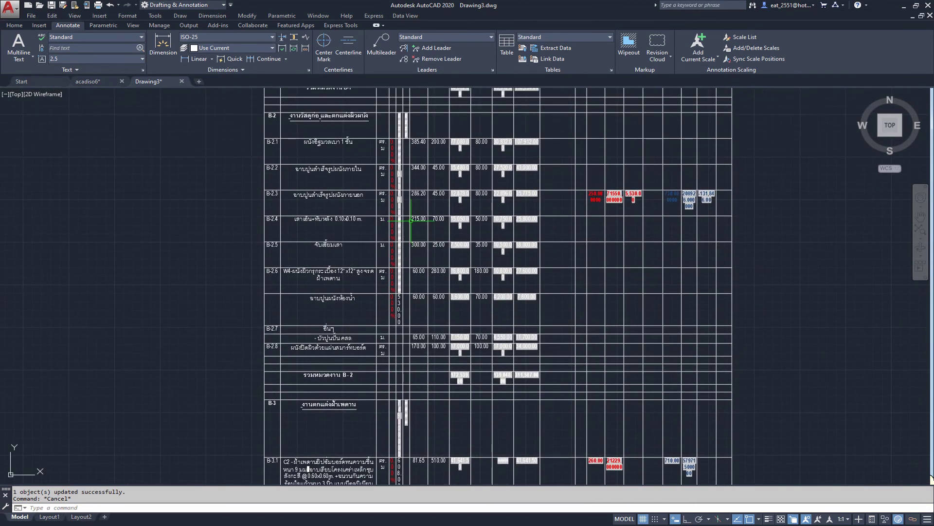
{"action": "scroll", "coordinate": [411, 220], "scroll_direction": "up", "scroll_amount": 3}
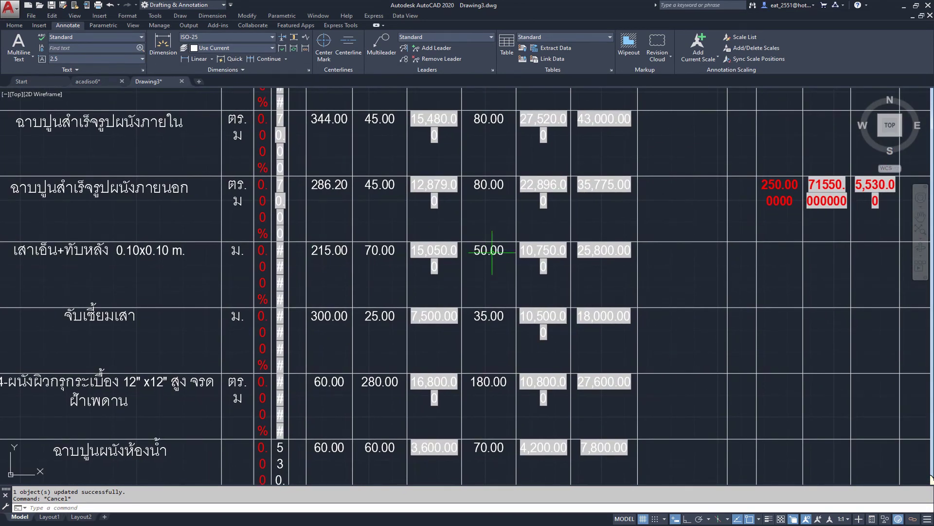
{"action": "scroll", "coordinate": [492, 251], "scroll_direction": "down", "scroll_amount": 3}
{"action": "scroll", "coordinate": [492, 251], "scroll_direction": "down", "scroll_amount": 2}
{"action": "scroll", "coordinate": [492, 251], "scroll_direction": "down", "scroll_amount": 1}
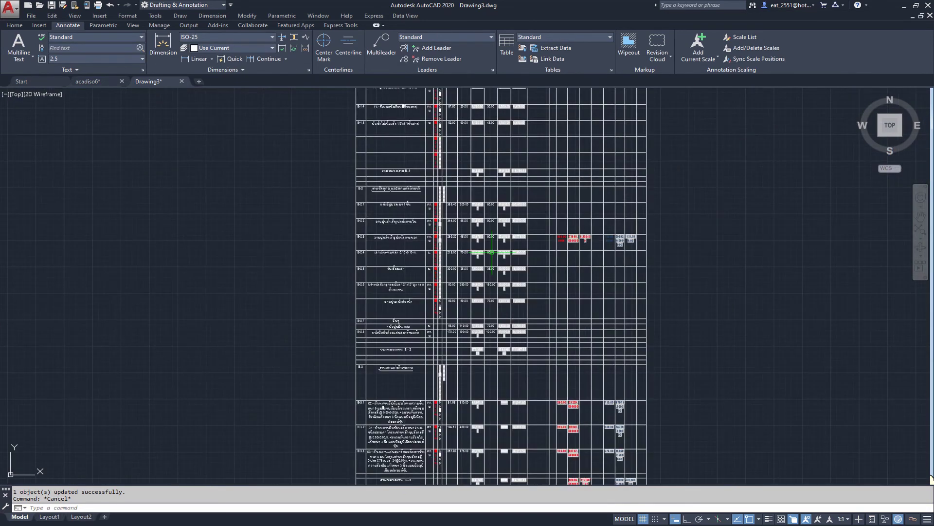
{"action": "scroll", "coordinate": [492, 251], "scroll_direction": "down", "scroll_amount": 1}
{"action": "middle_click_drag", "start_coordinate": [493, 281], "coordinate": [489, 303]}
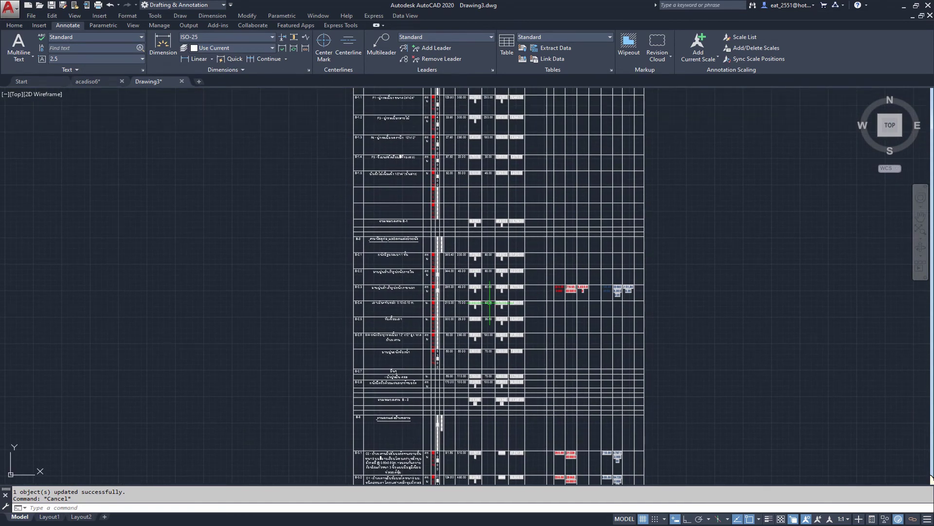
{"action": "middle_click_drag", "start_coordinate": [490, 303], "coordinate": [469, 521]}
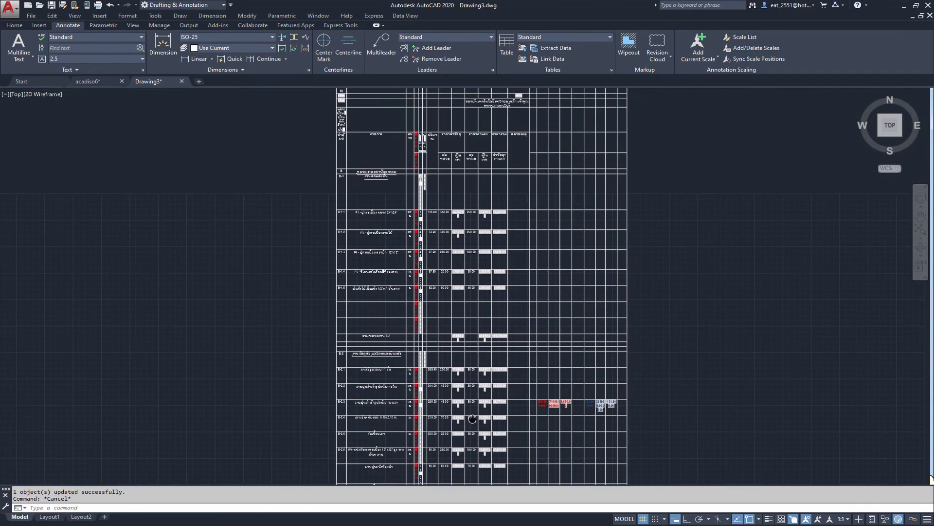
{"action": "middle_click_drag", "start_coordinate": [540, 351], "coordinate": [545, 306]}
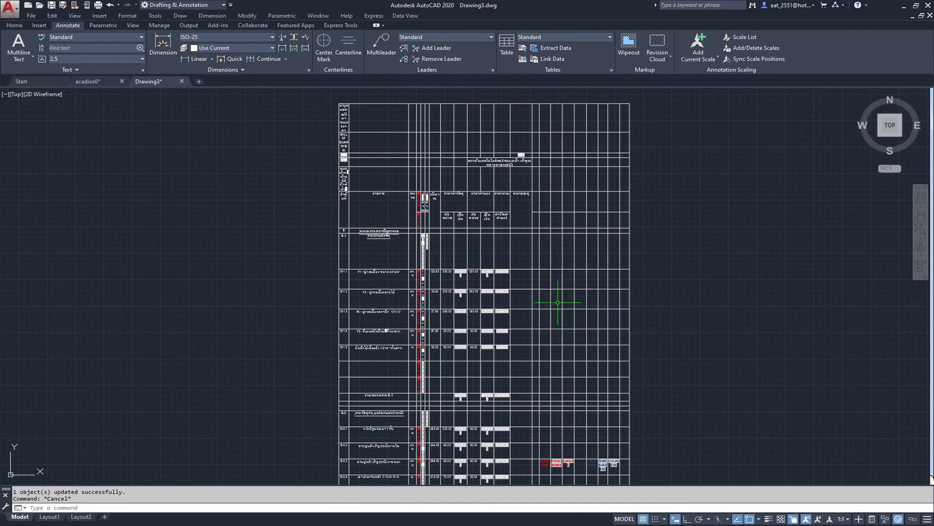
{"action": "left_click", "coordinate": [483, 330]}
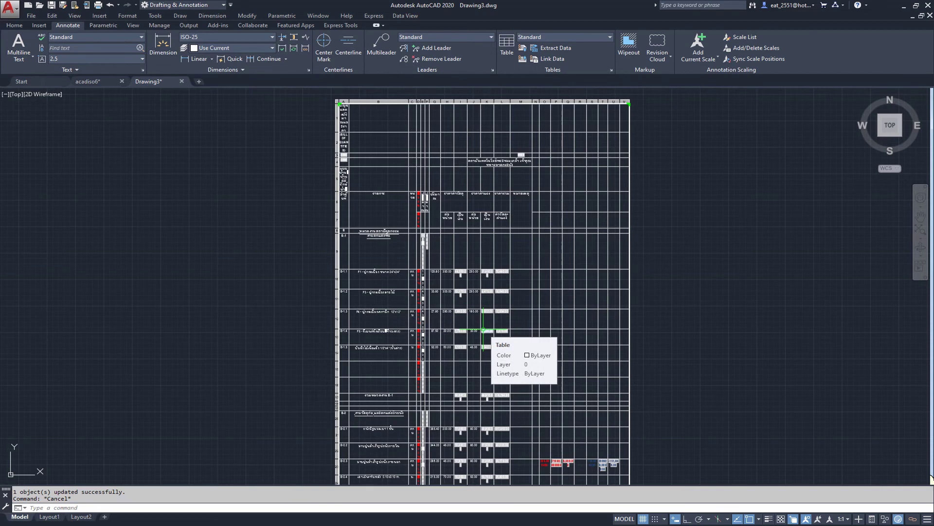
{"action": "key", "text": "Escape"}
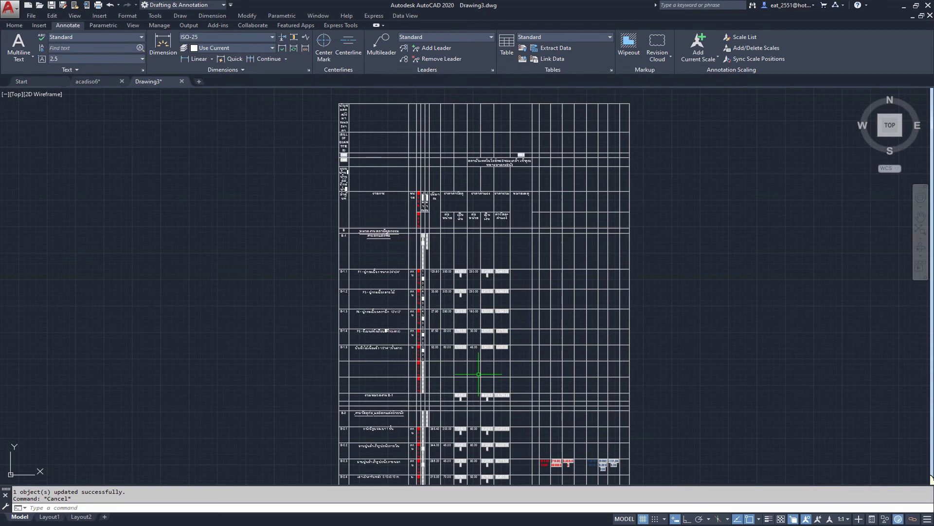
{"action": "scroll", "coordinate": [479, 373], "scroll_direction": "down", "scroll_amount": 4}
{"action": "middle_click_drag", "start_coordinate": [479, 374], "coordinate": [569, 244]}
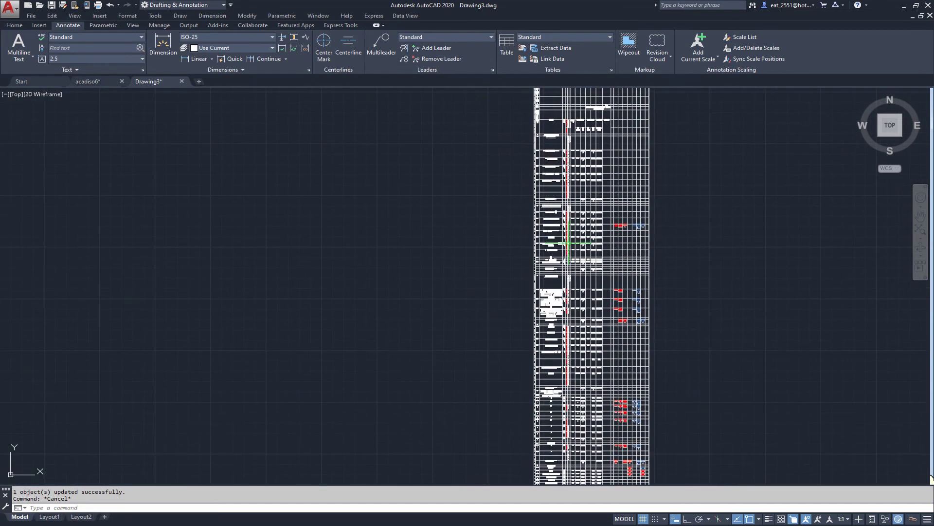
{"action": "scroll", "coordinate": [568, 244], "scroll_direction": "up", "scroll_amount": 1}
{"action": "scroll", "coordinate": [631, 295], "scroll_direction": "up", "scroll_amount": 3}
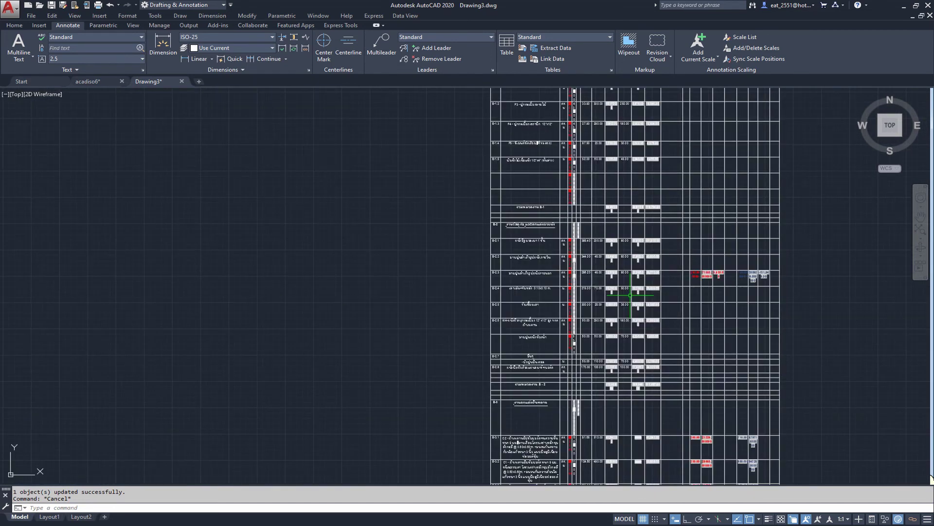
{"action": "mouse_move", "coordinate": [630, 295]}
{"action": "middle_mouse_down"}
{"action": "mouse_move", "coordinate": [401, 393]}
{"action": "mouse_move", "coordinate": [402, 502]}
{"action": "middle_mouse_up"}
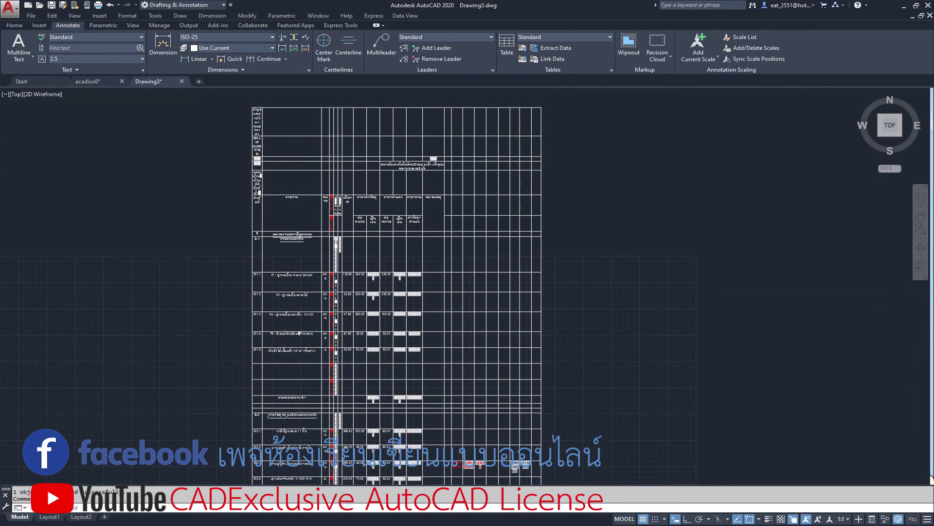
{"action": "middle_click_drag", "start_coordinate": [414, 455], "coordinate": [416, 444]}
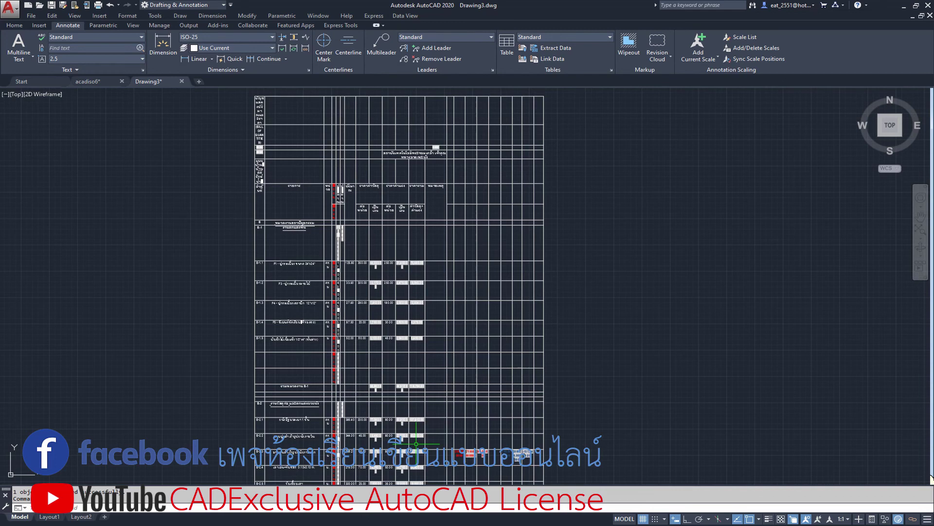
{"action": "middle_click_drag", "start_coordinate": [438, 349], "coordinate": [446, 366]}
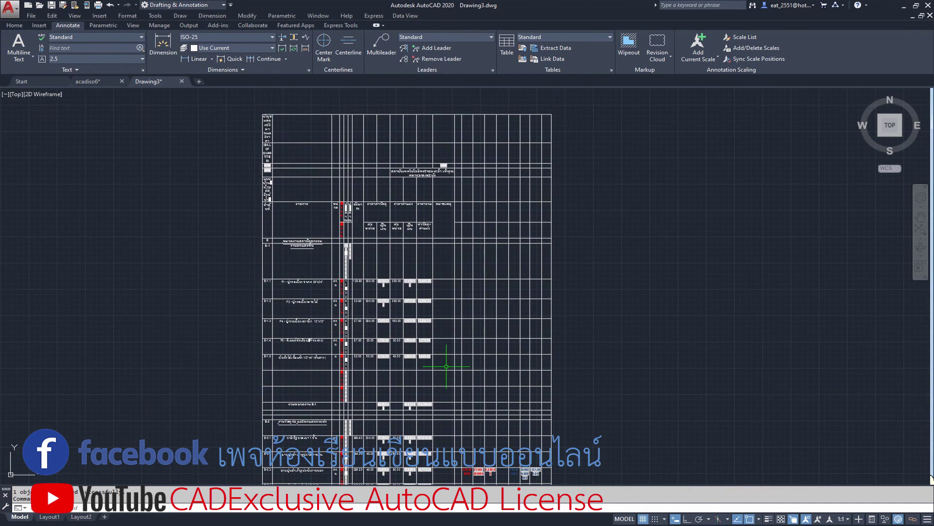